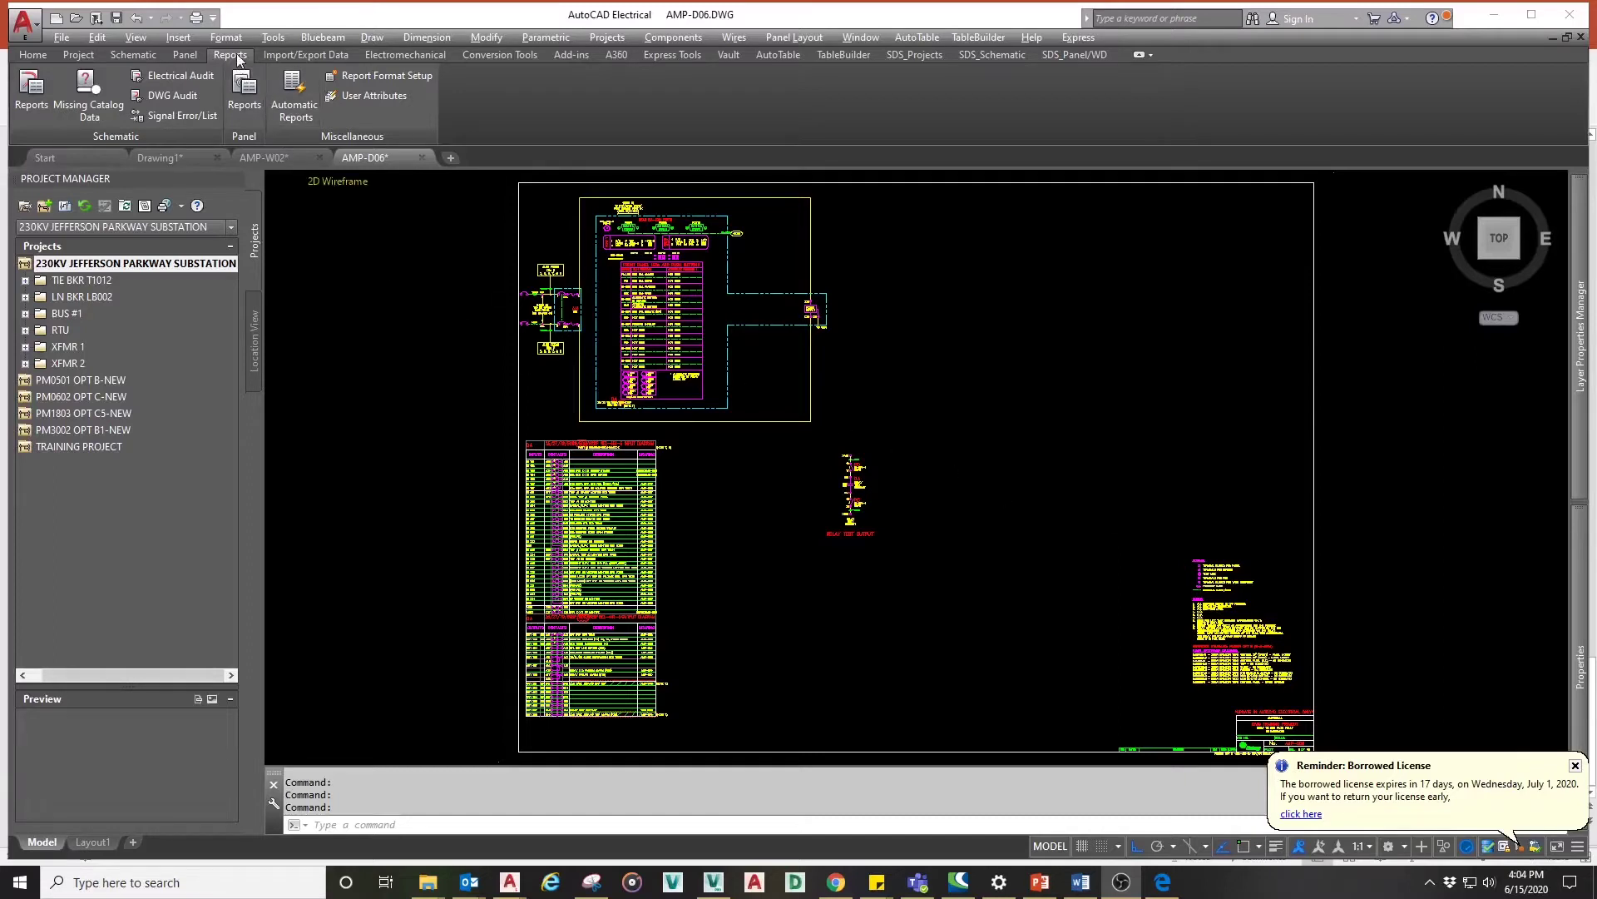
Step: Open the schematic reports and choose the Cable From/To report for the whole project with the Schematic category
click(29, 107)
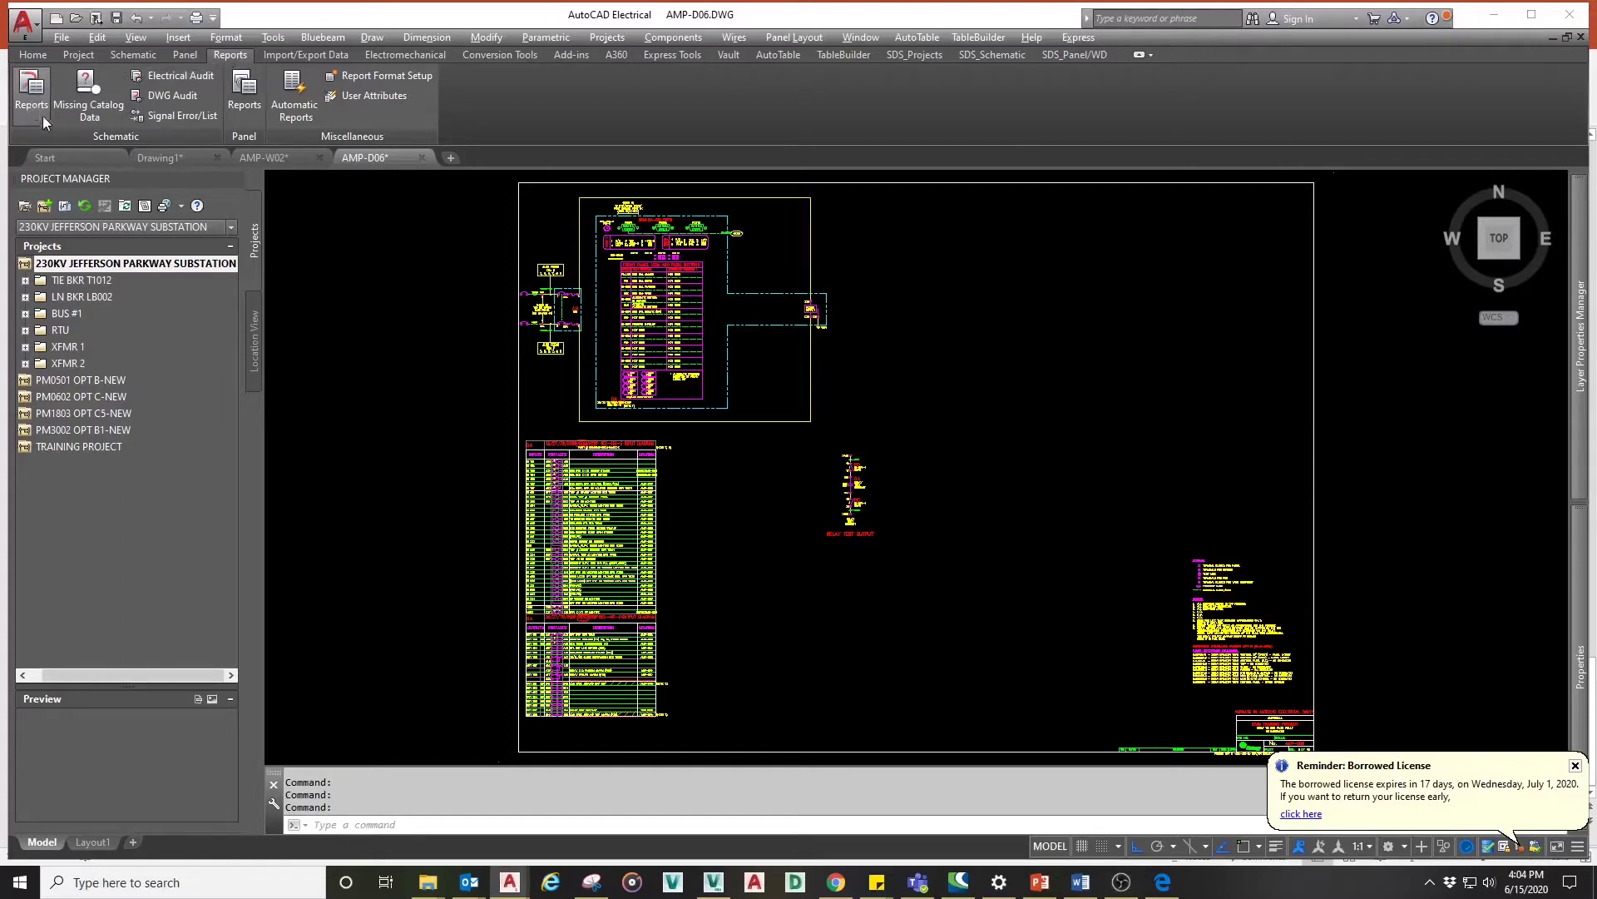
click(32, 95)
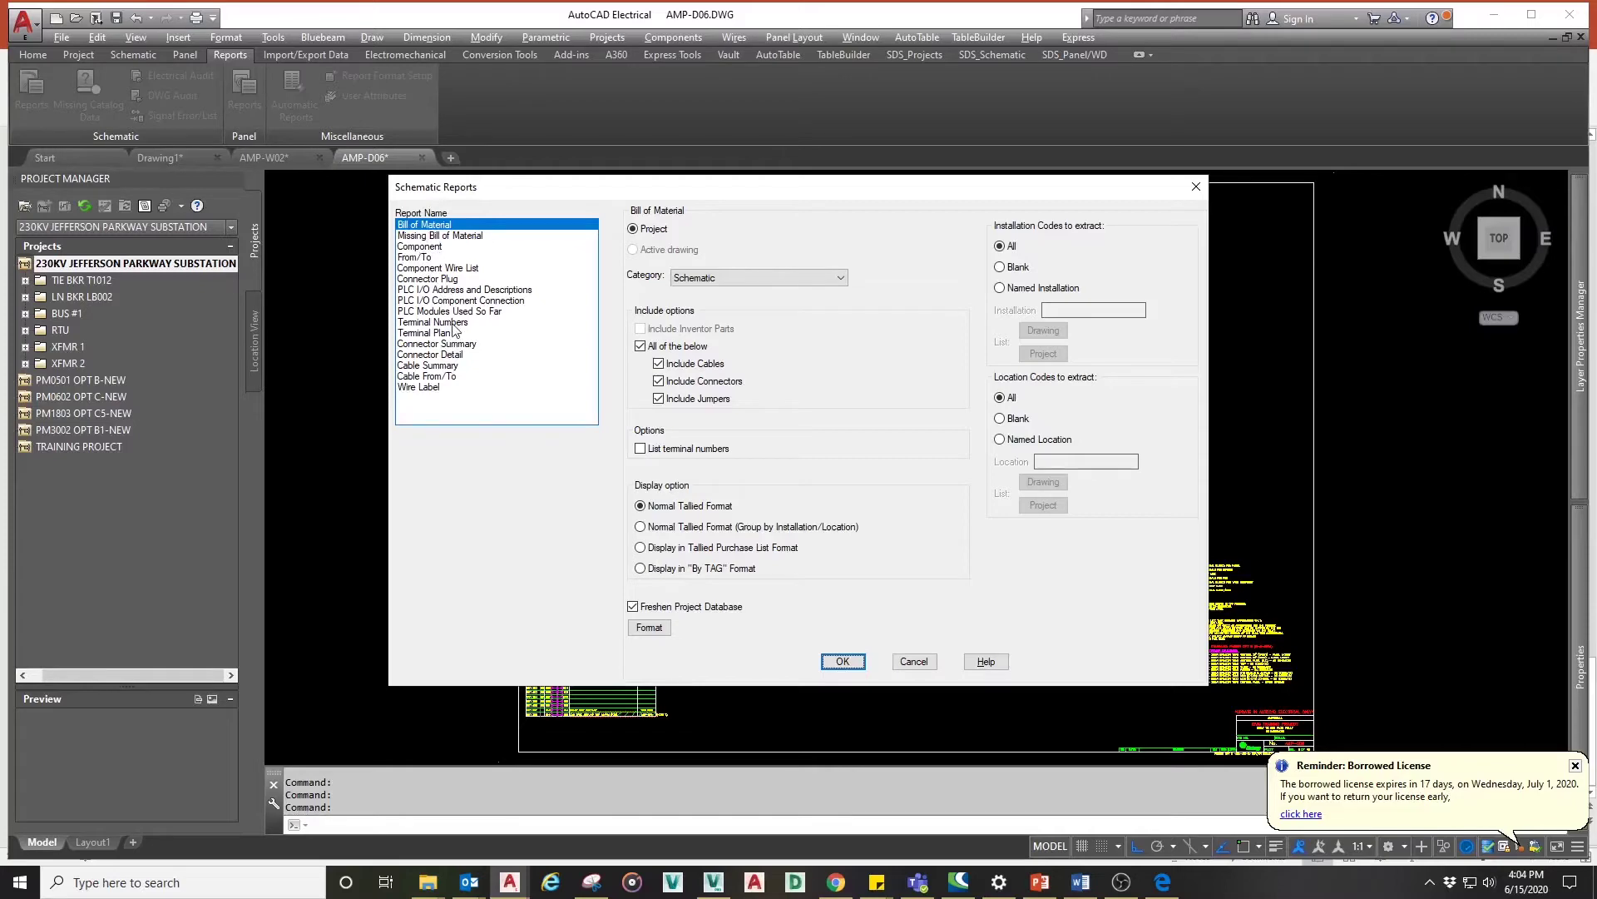
click(428, 376)
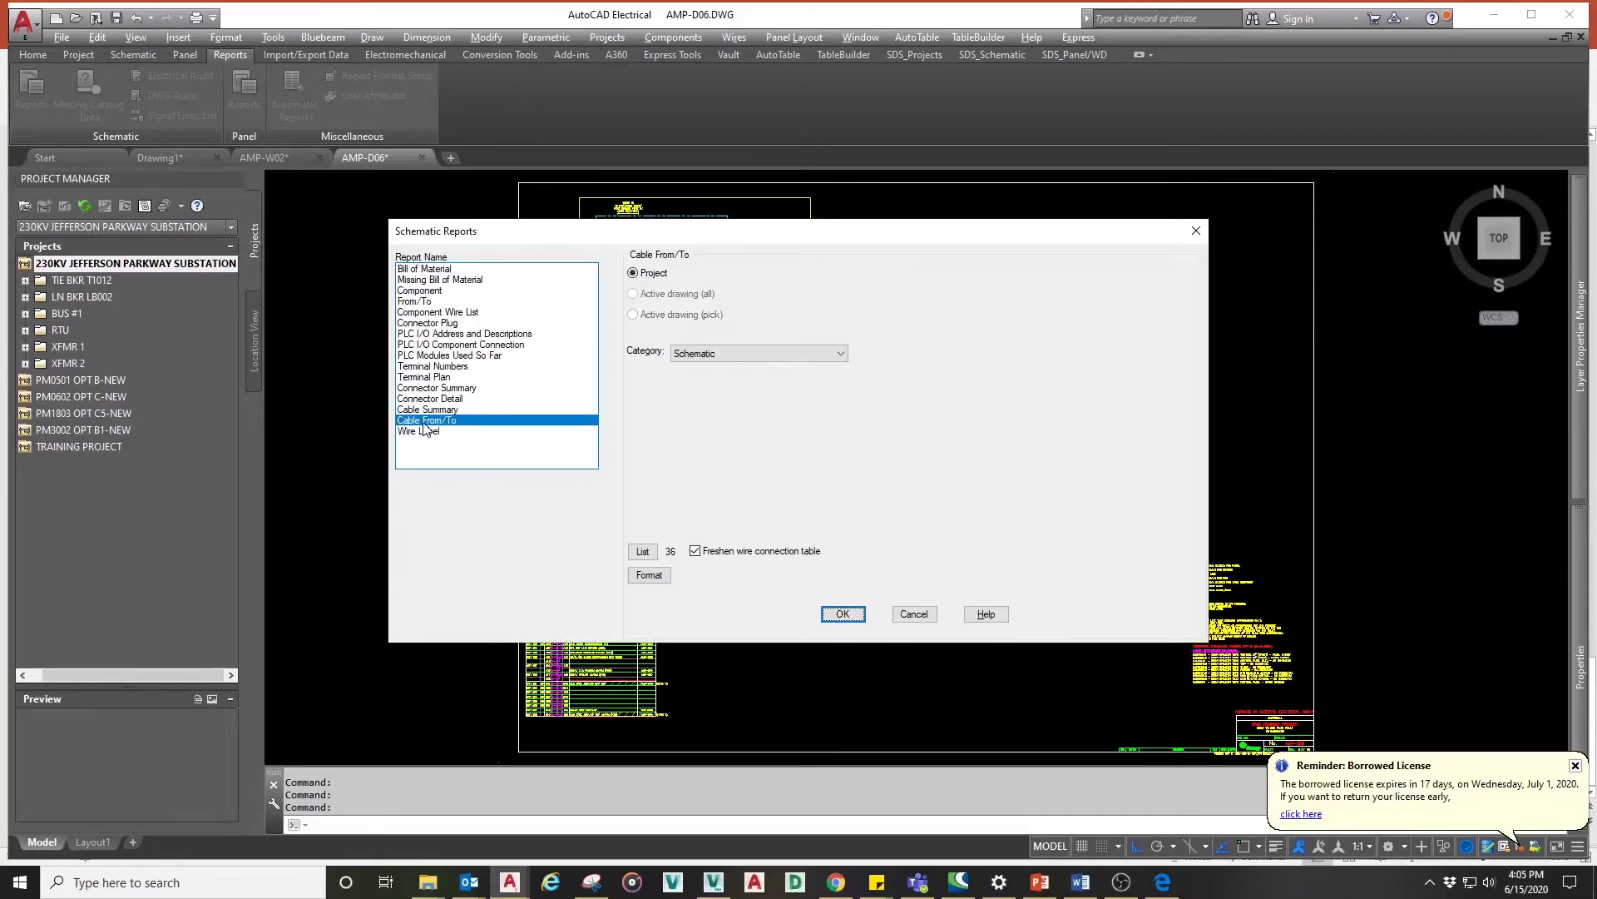
click(634, 275)
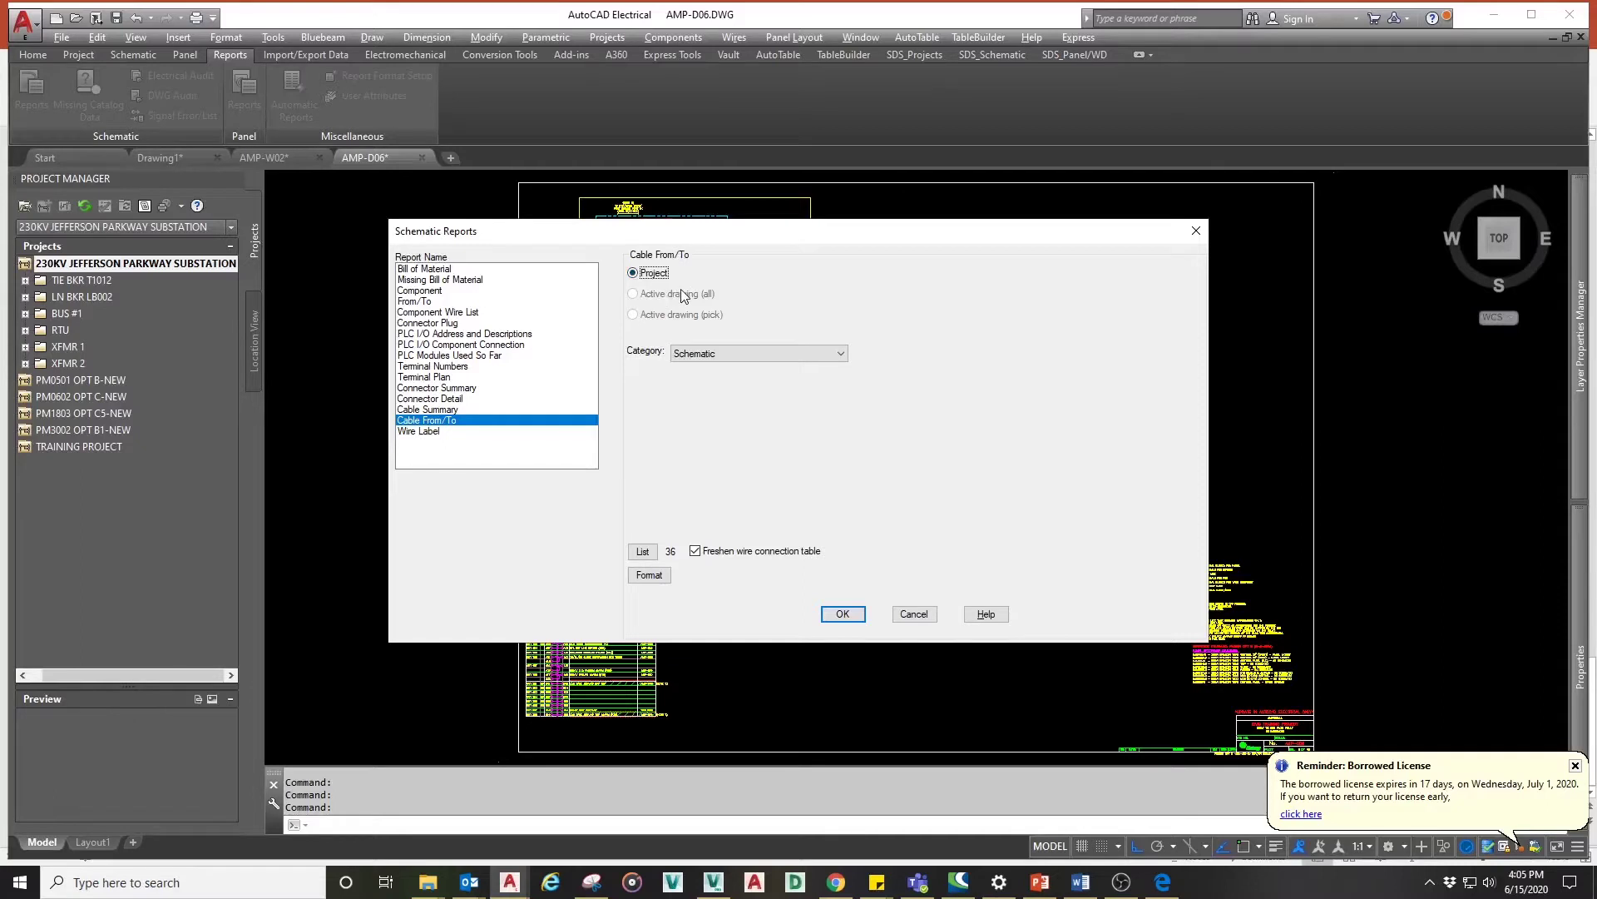
click(699, 357)
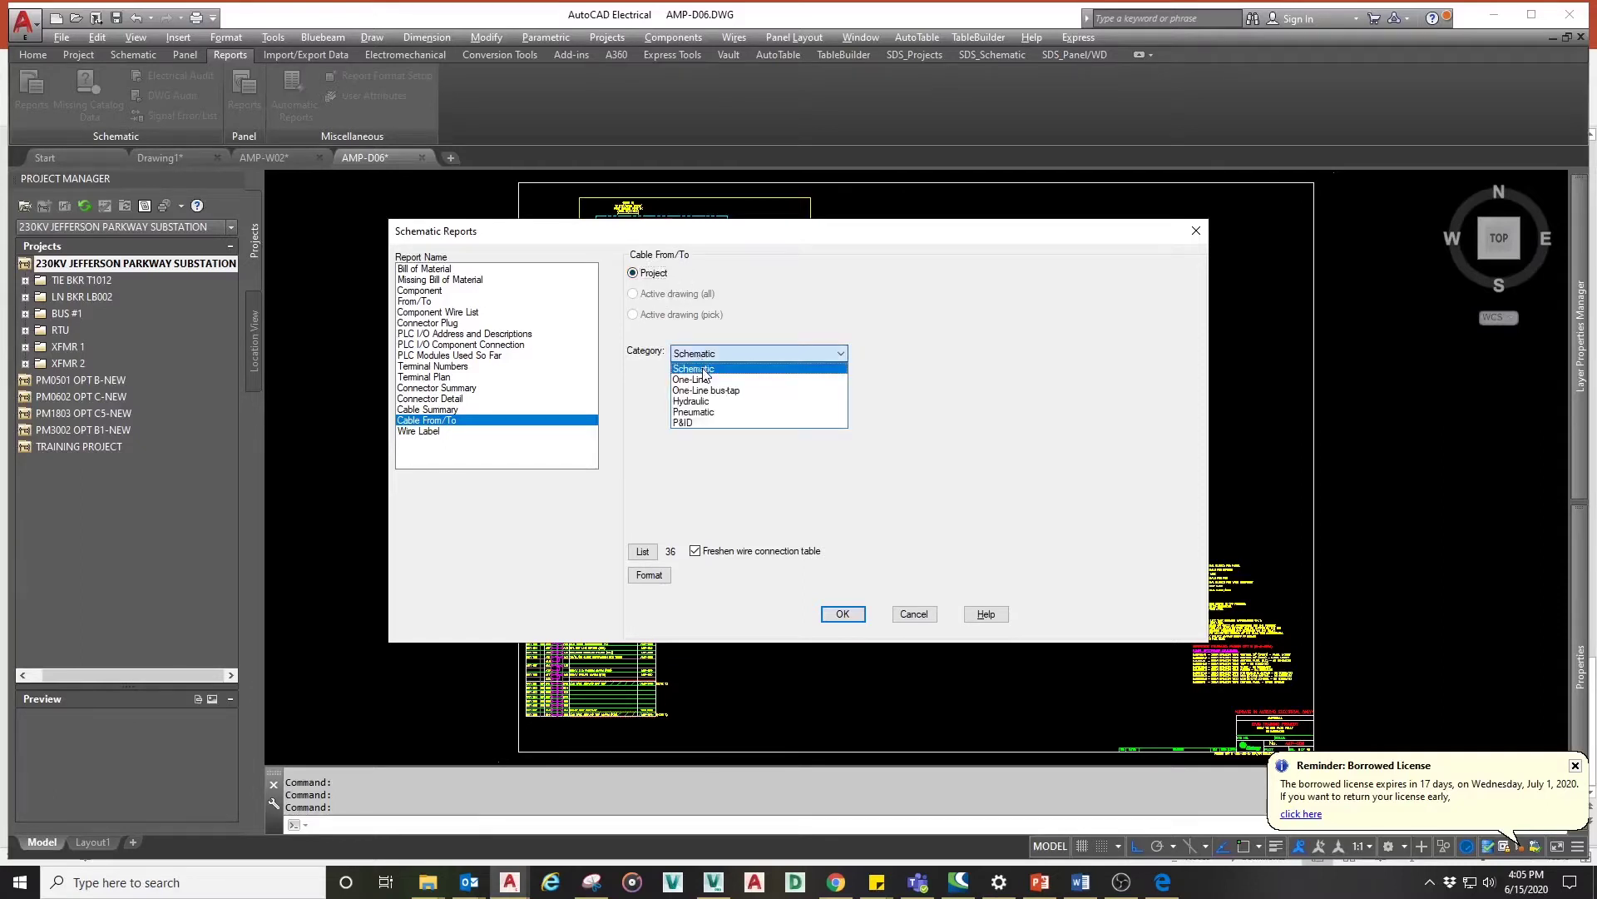
click(703, 371)
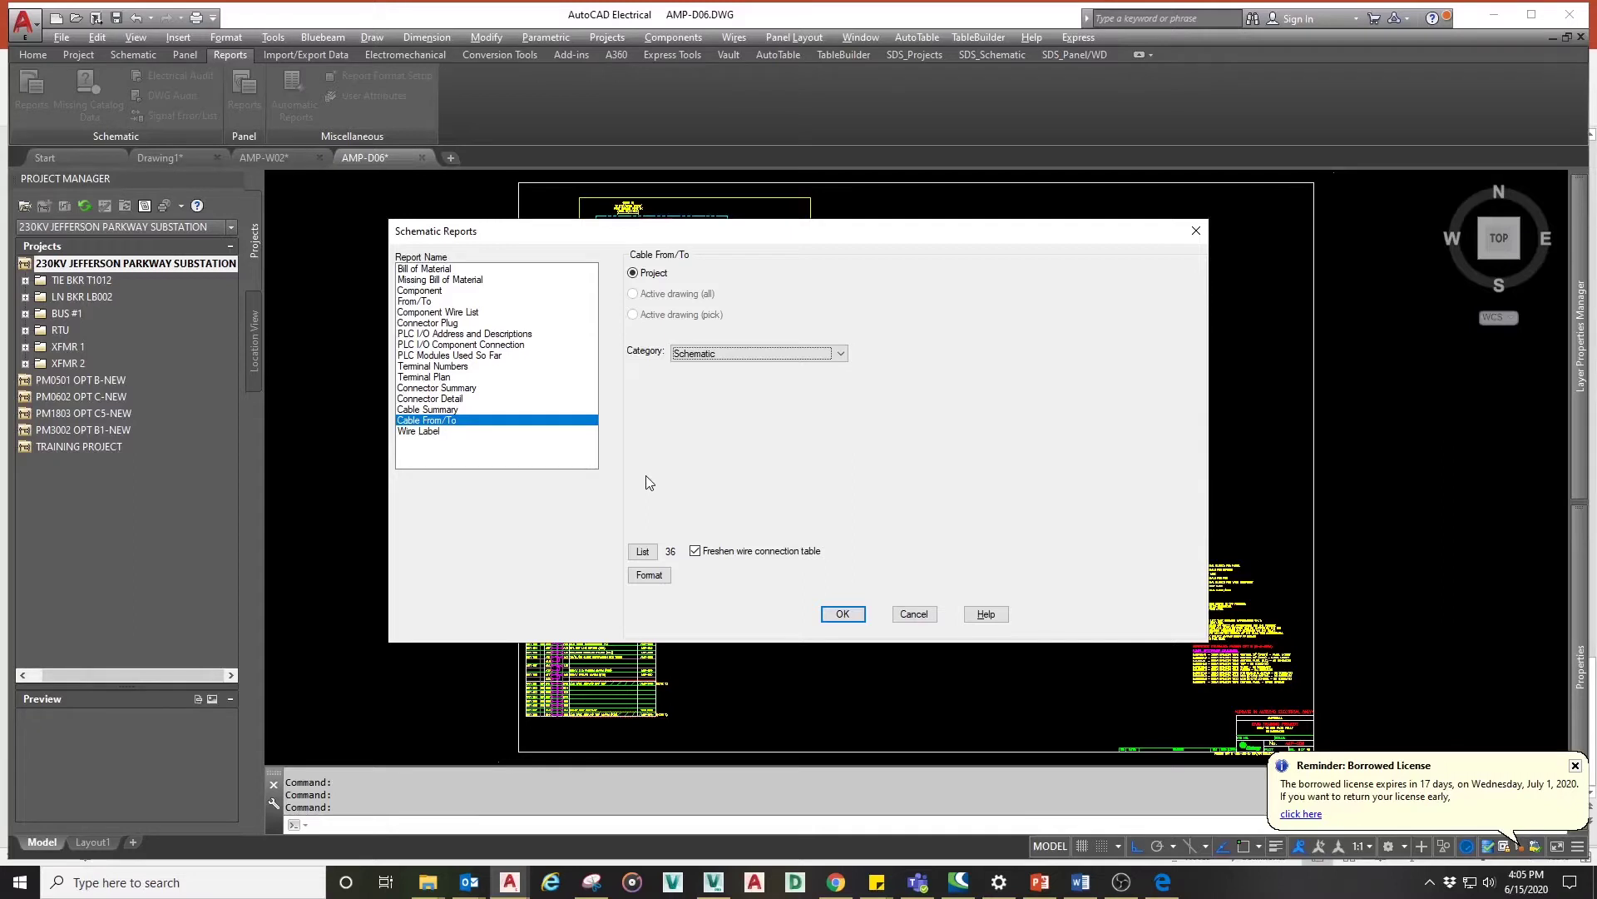
Step: Assign the cablecon1.set format file to the Cable From/To report and start the report, saving the current drawing
click(649, 575)
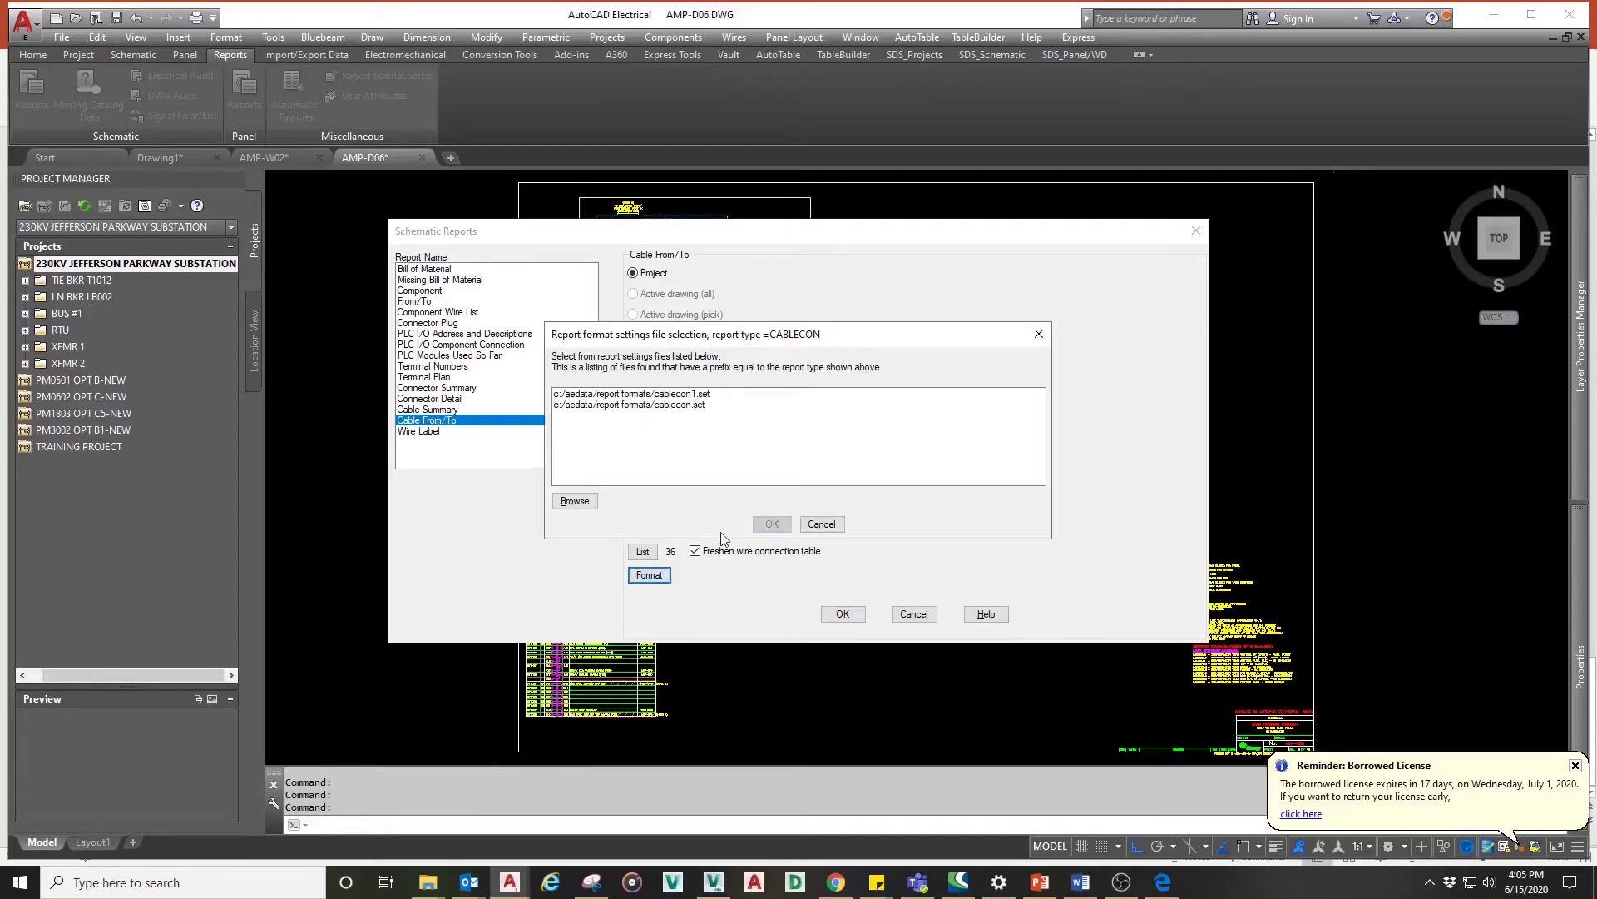
click(679, 405)
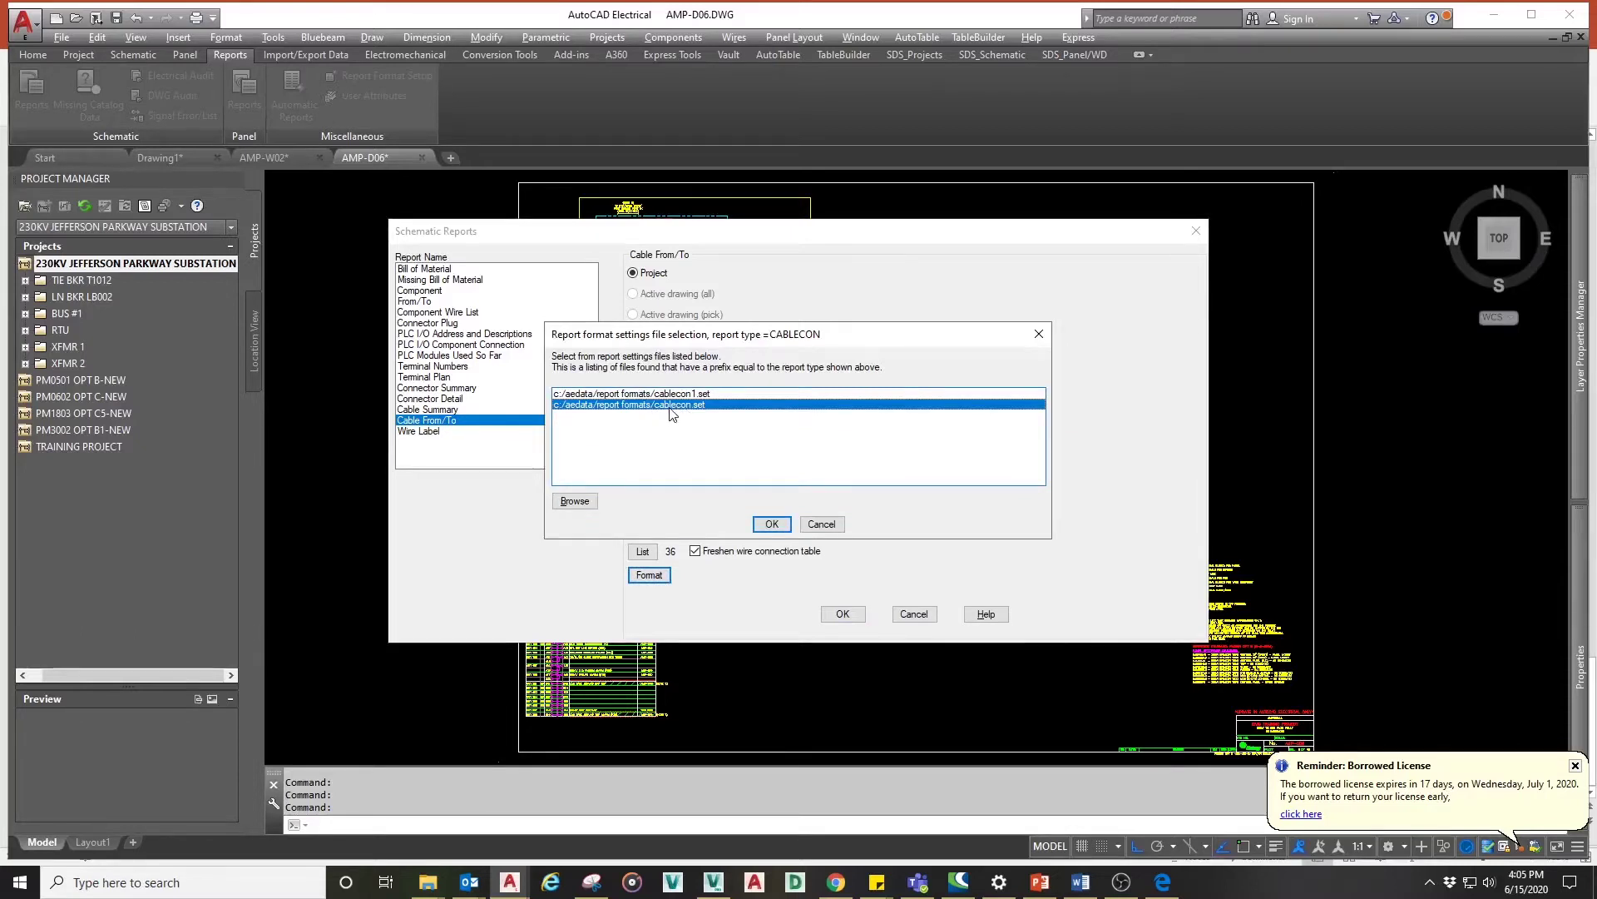
click(666, 395)
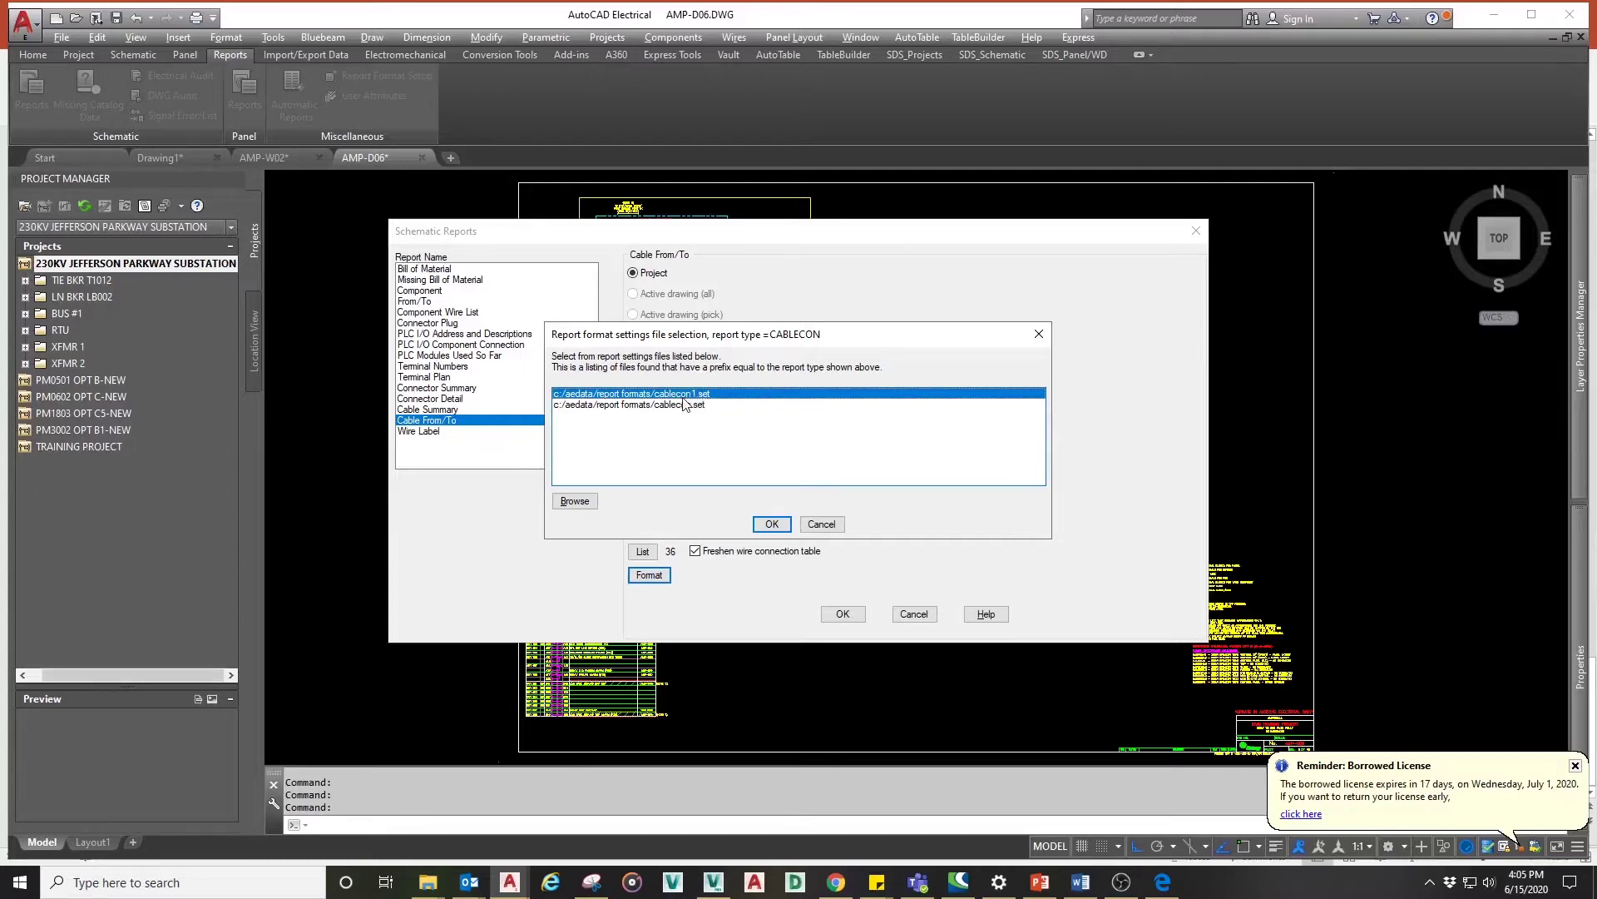
click(773, 524)
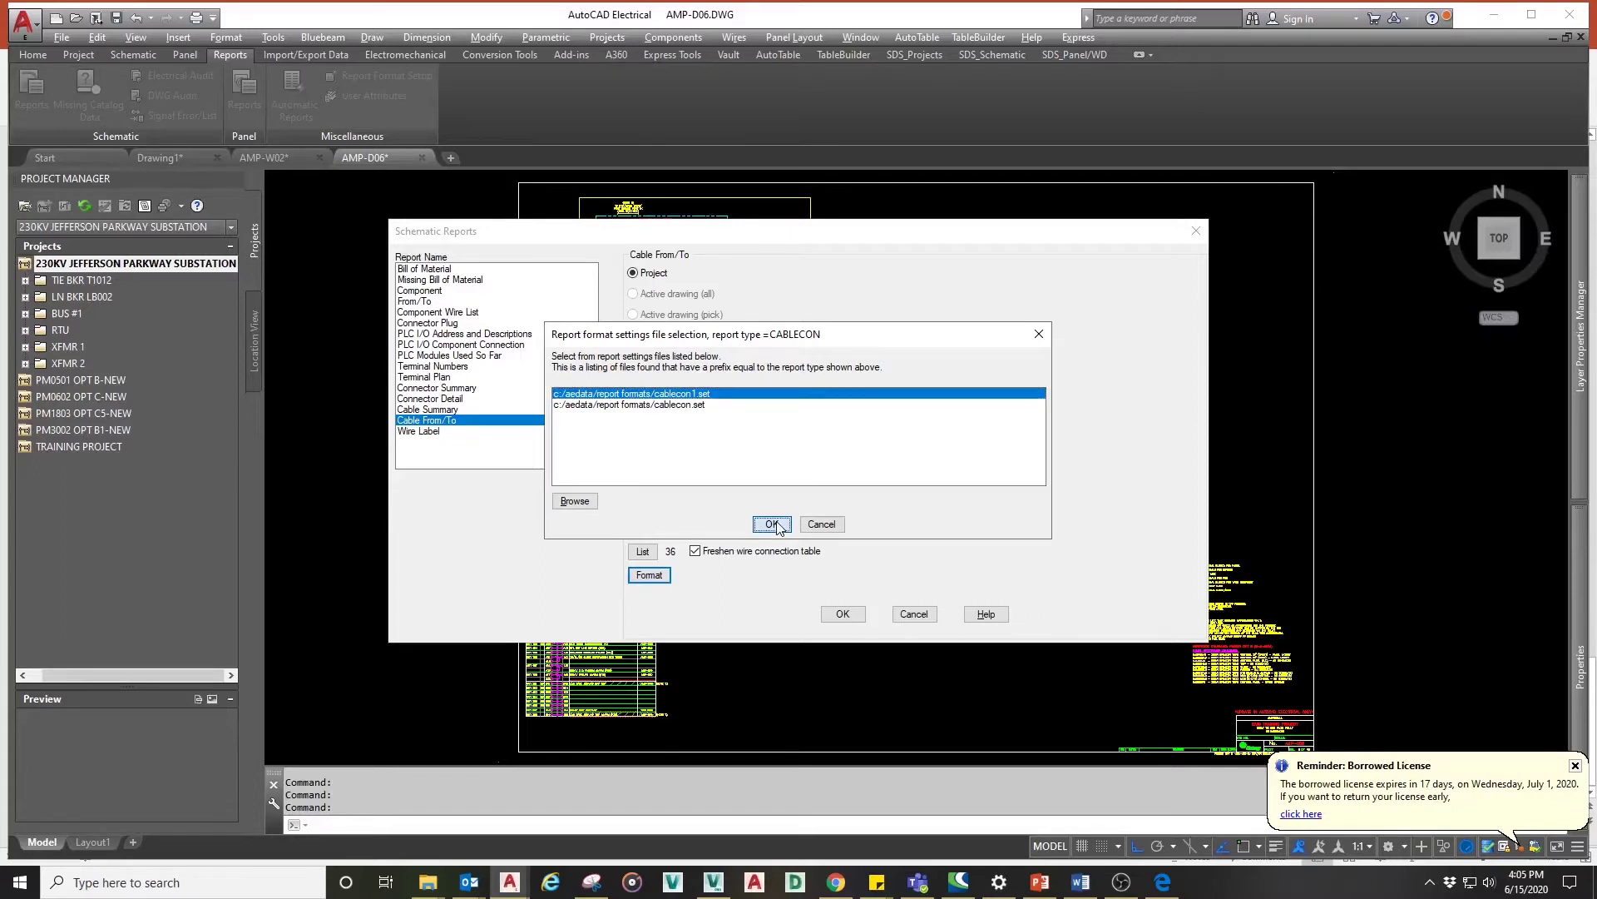
click(773, 524)
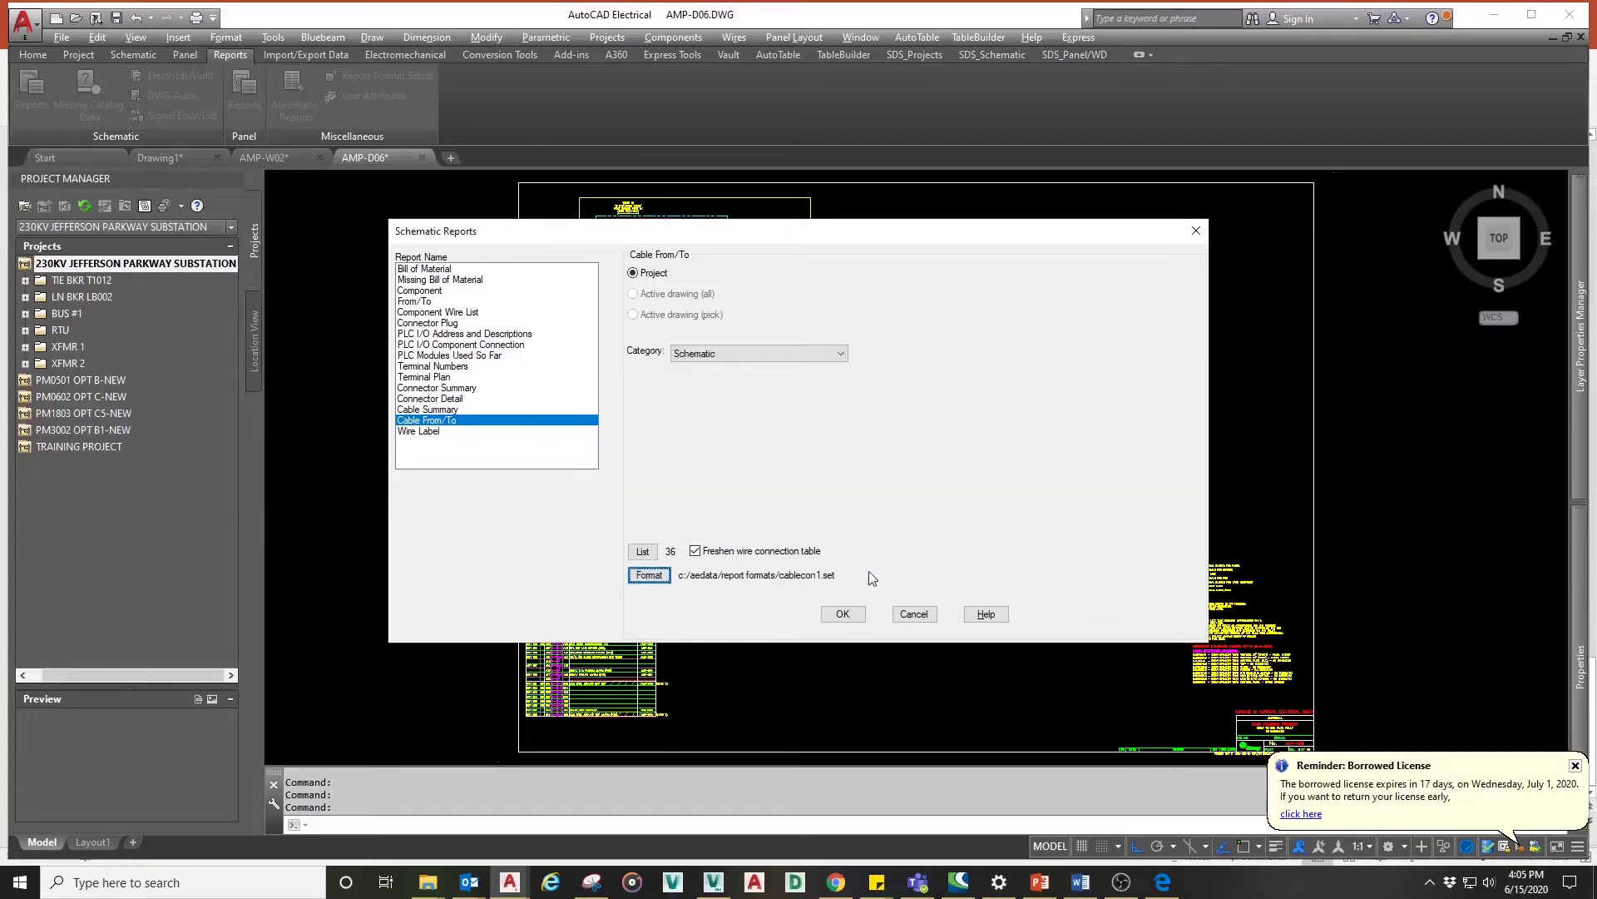
click(845, 617)
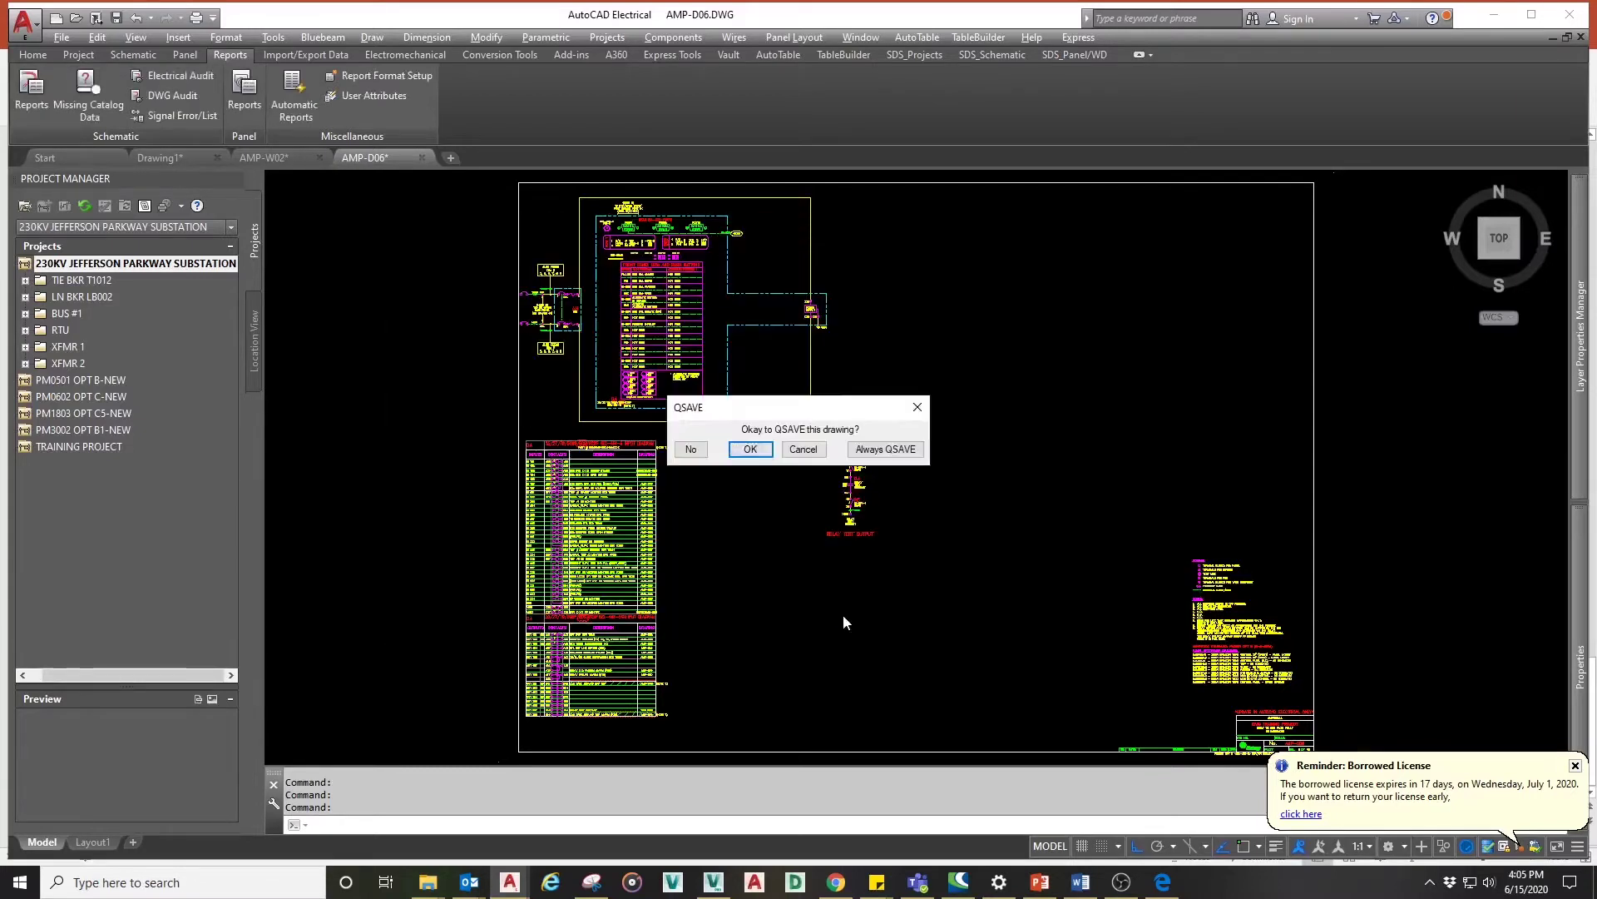
click(751, 448)
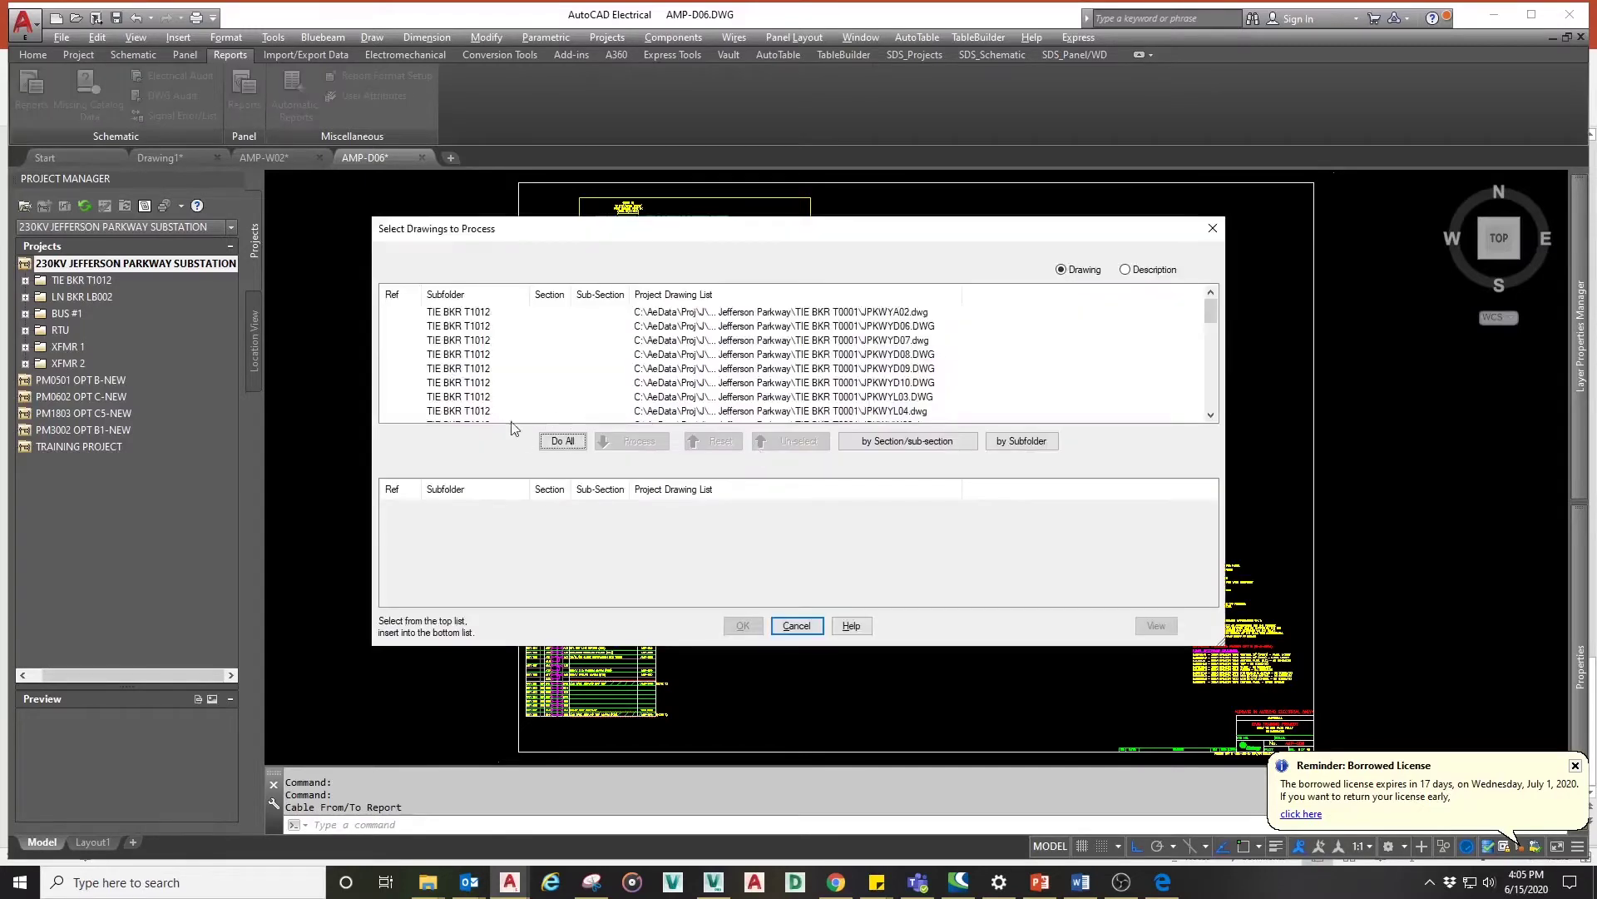
Step: Add all project drawings for processing, then remove TIE BKR T1012 drawings JPKWYL03, JPKWYL04 and JPKWYW02
click(558, 443)
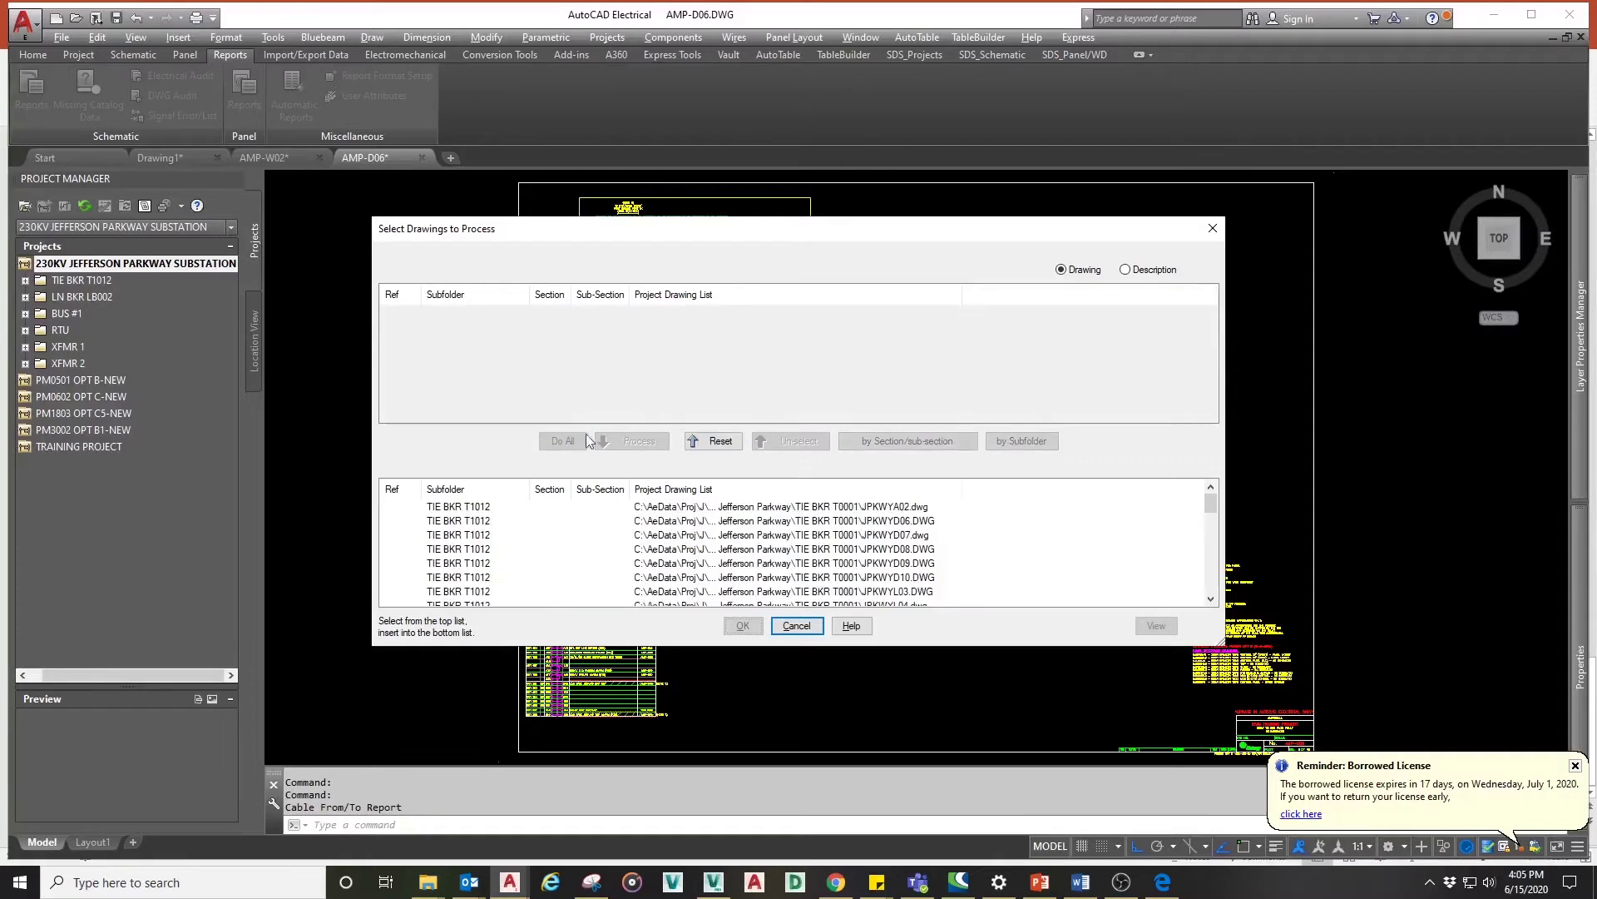
click(909, 549)
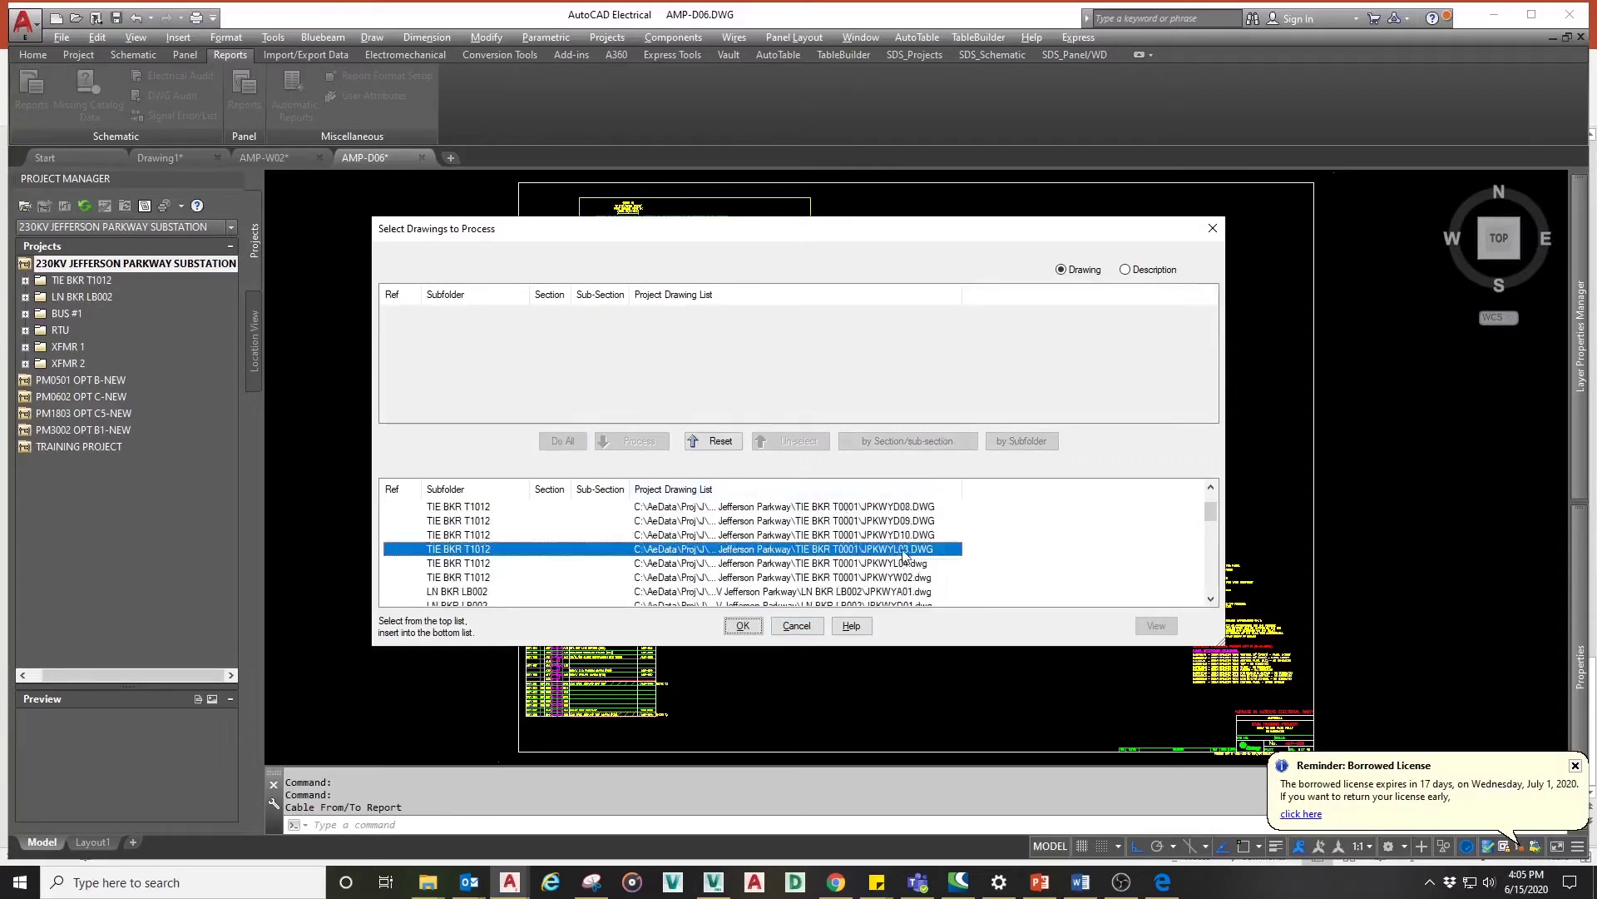
shift+click(910, 580)
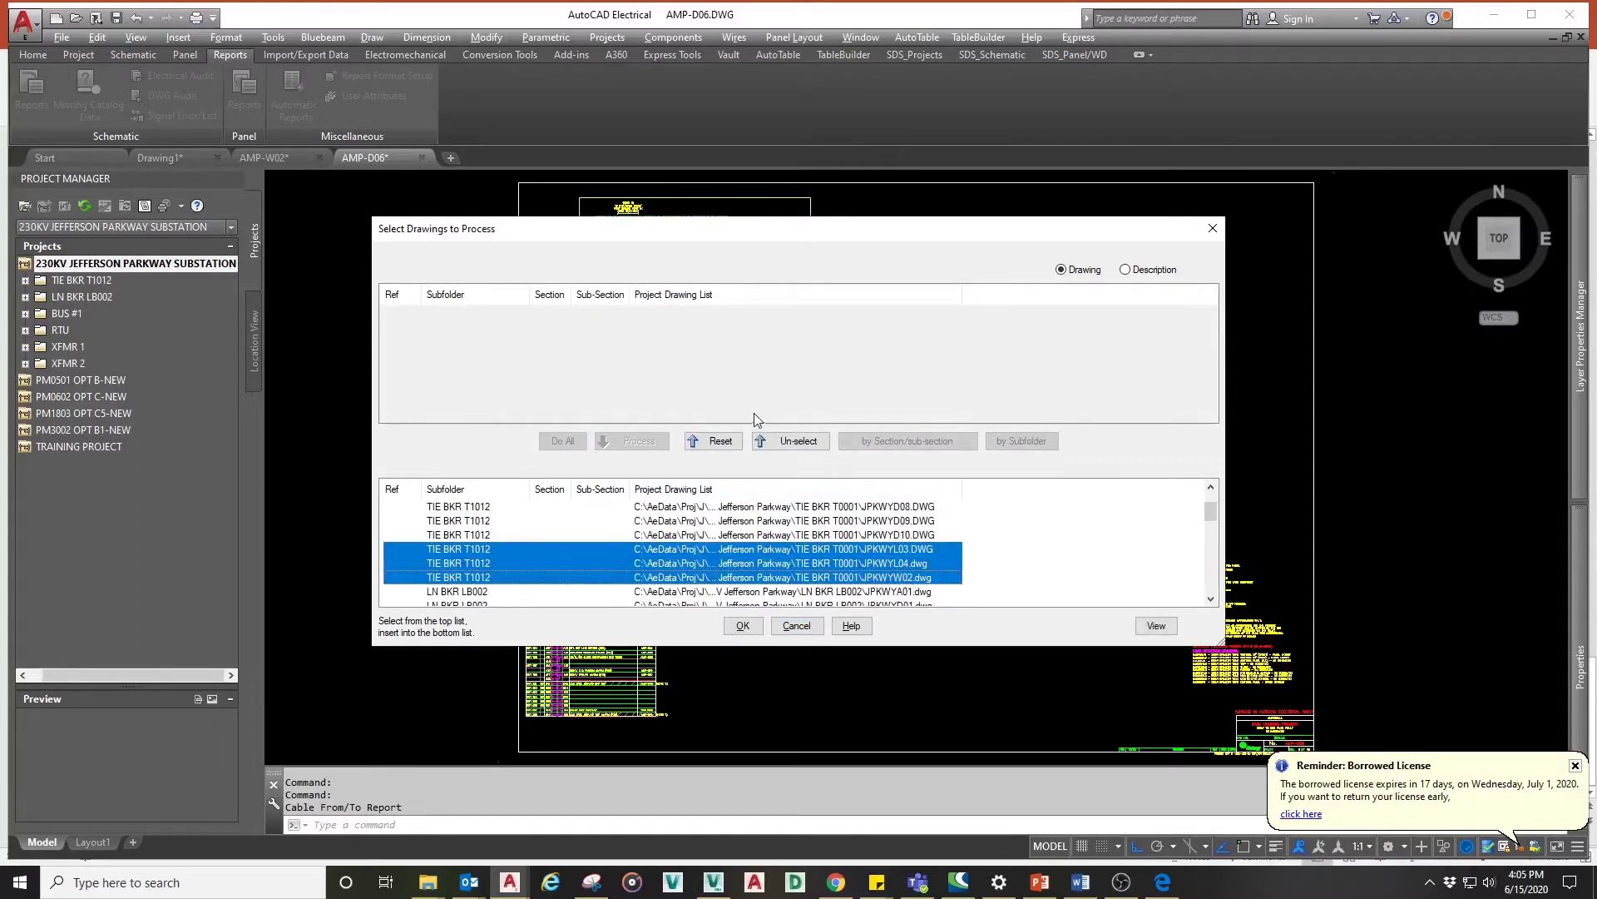
click(782, 442)
Step: Remove LN BKR LB002 drawings JPKWYL01, JPKWYL02 and JPKWYW01 and BUS #1 drawings JPKWYL05 through JPKWYW03 from the drawings to process
scroll(862, 576, down, 3)
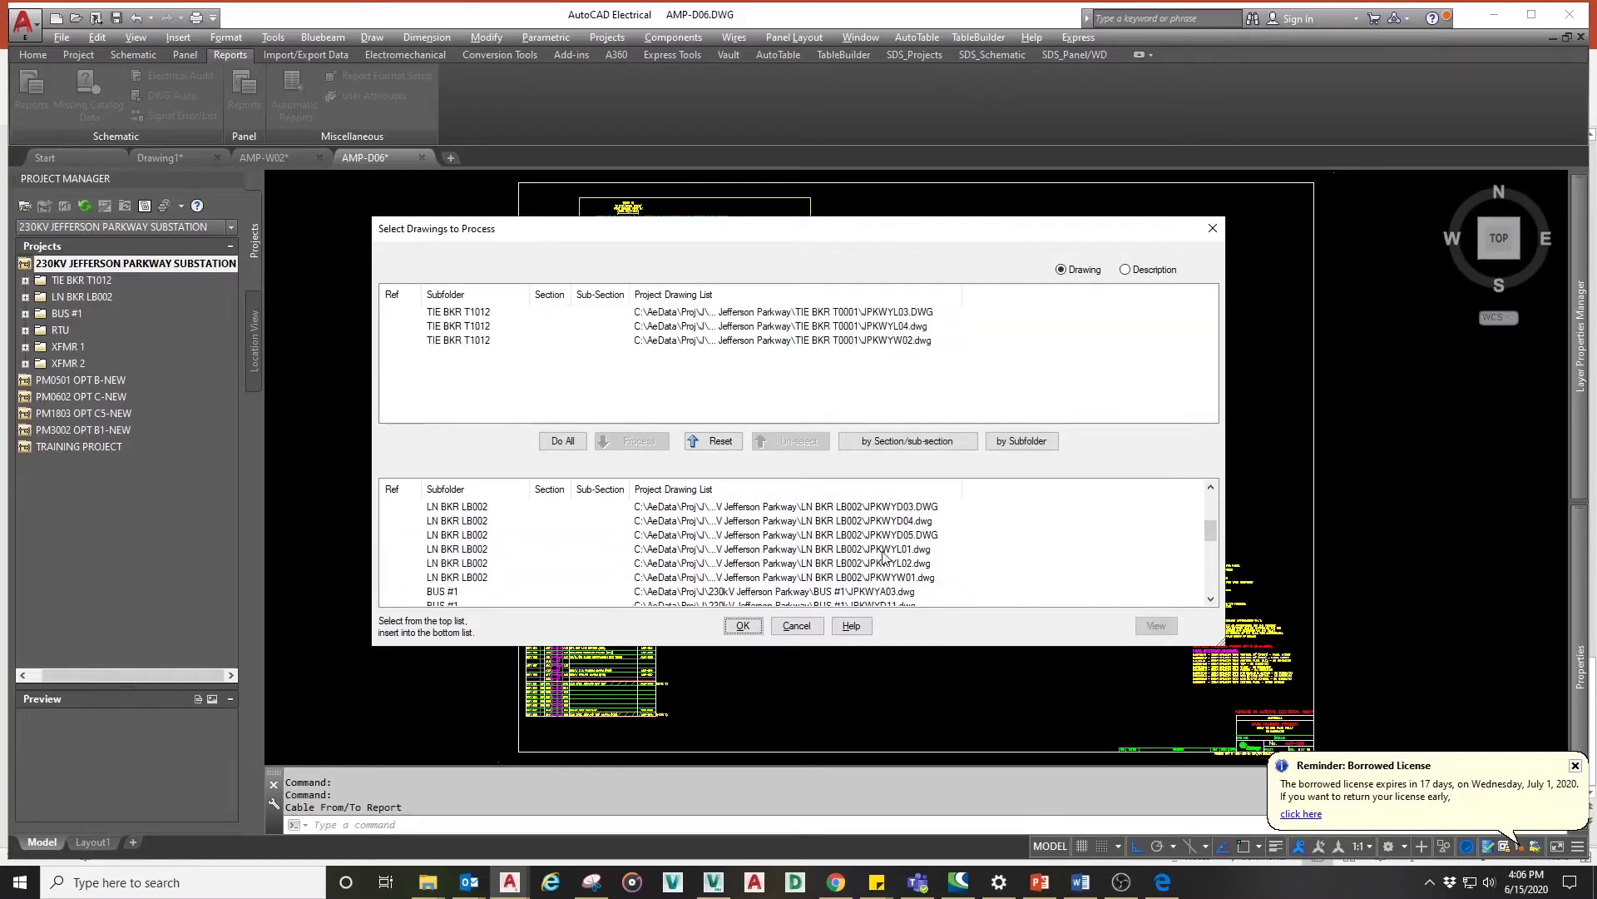
click(886, 550)
shift+click(889, 580)
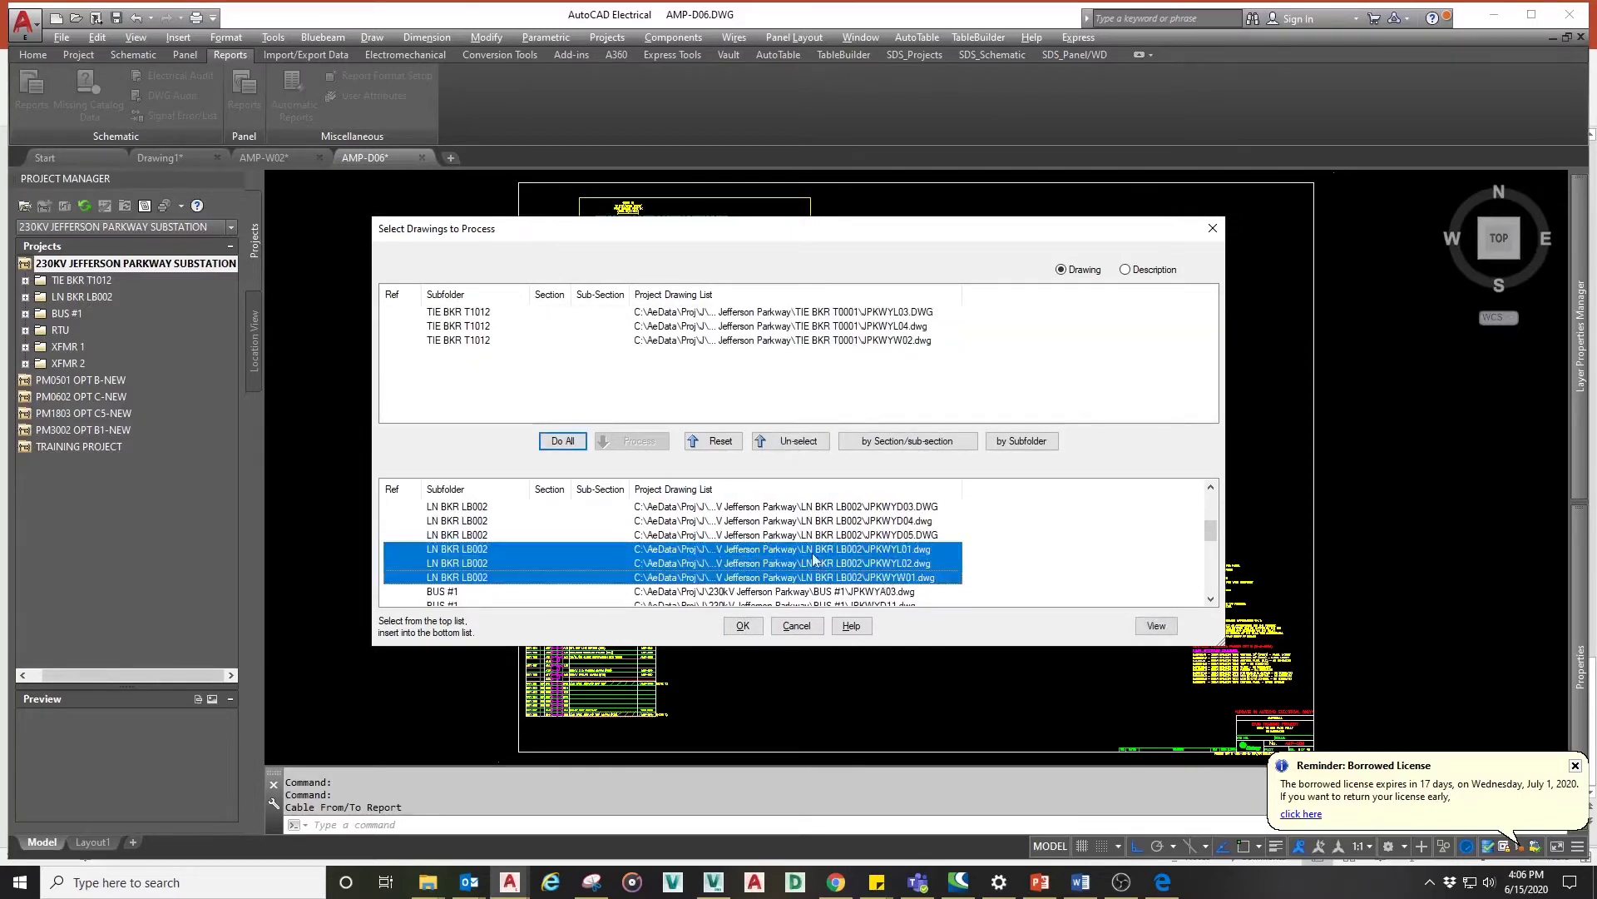
click(804, 446)
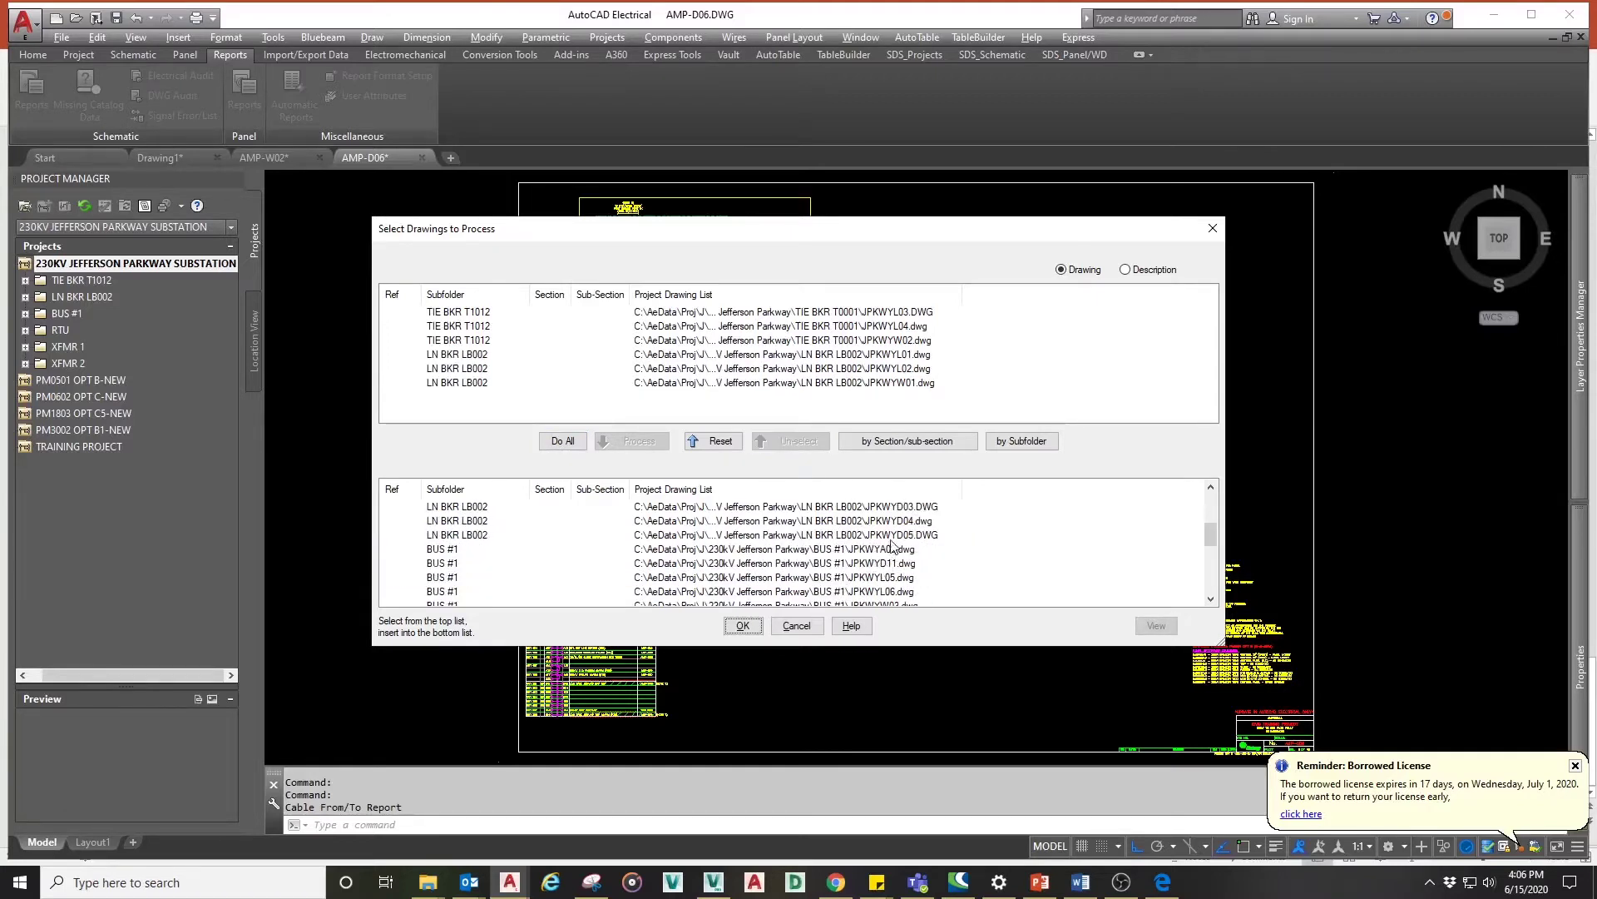
click(884, 582)
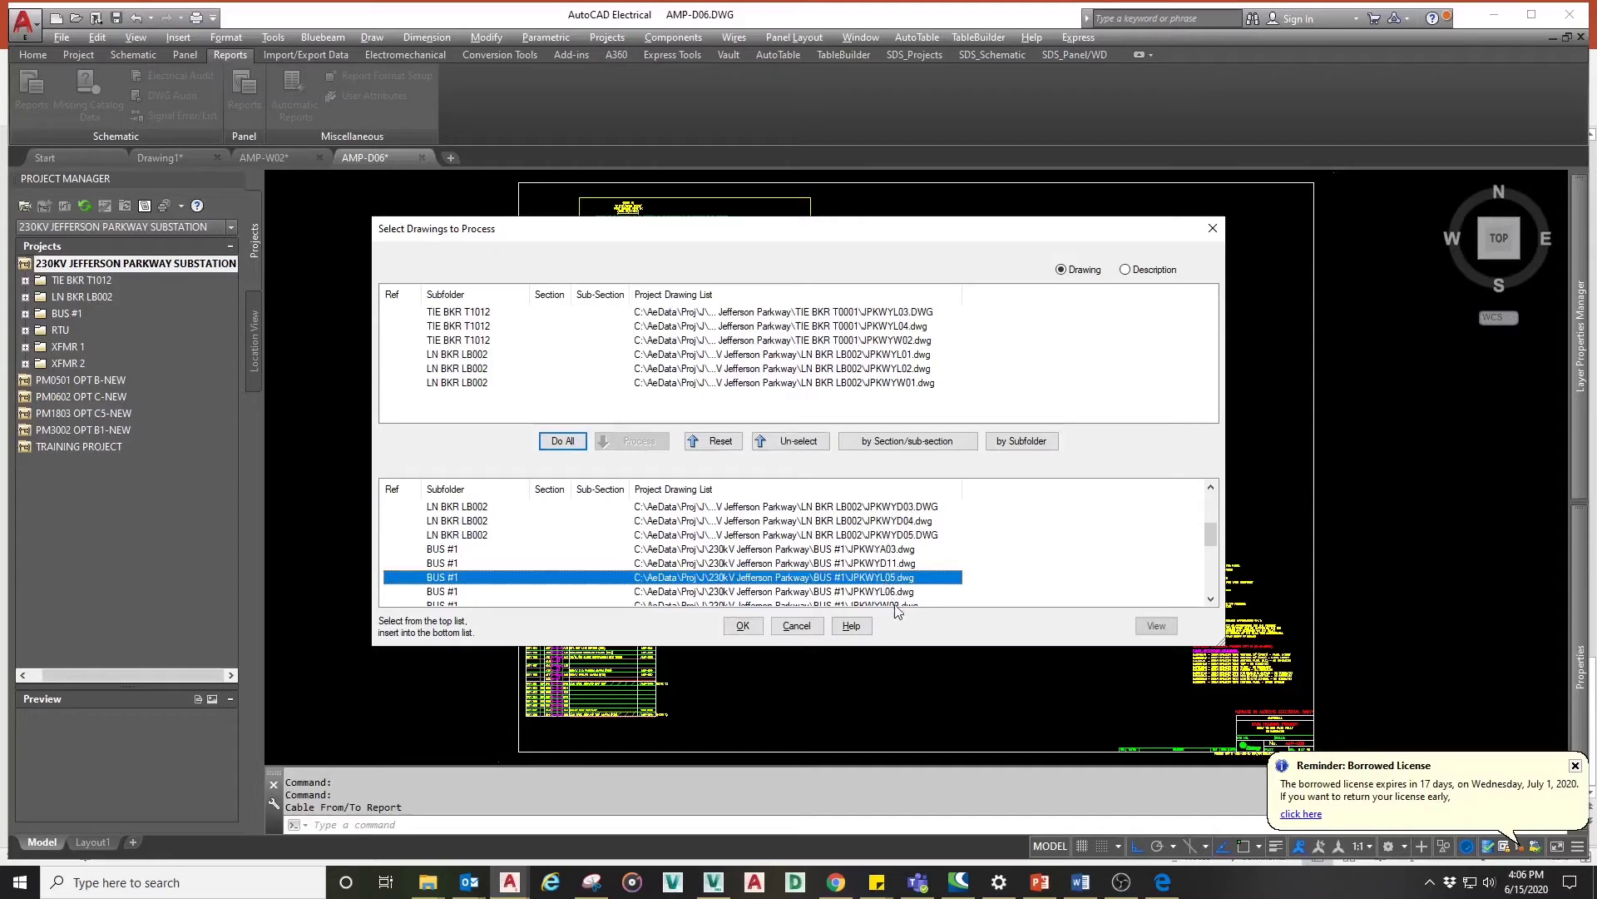
scroll(884, 582, down, 1)
shift+click(886, 563)
click(799, 441)
Step: Remove RTU drawings JPKWYL07, JPKWYL08, JPKWYW04 and JPKWYW05 from the drawings to process
scroll(879, 554, down, 2)
click(870, 524)
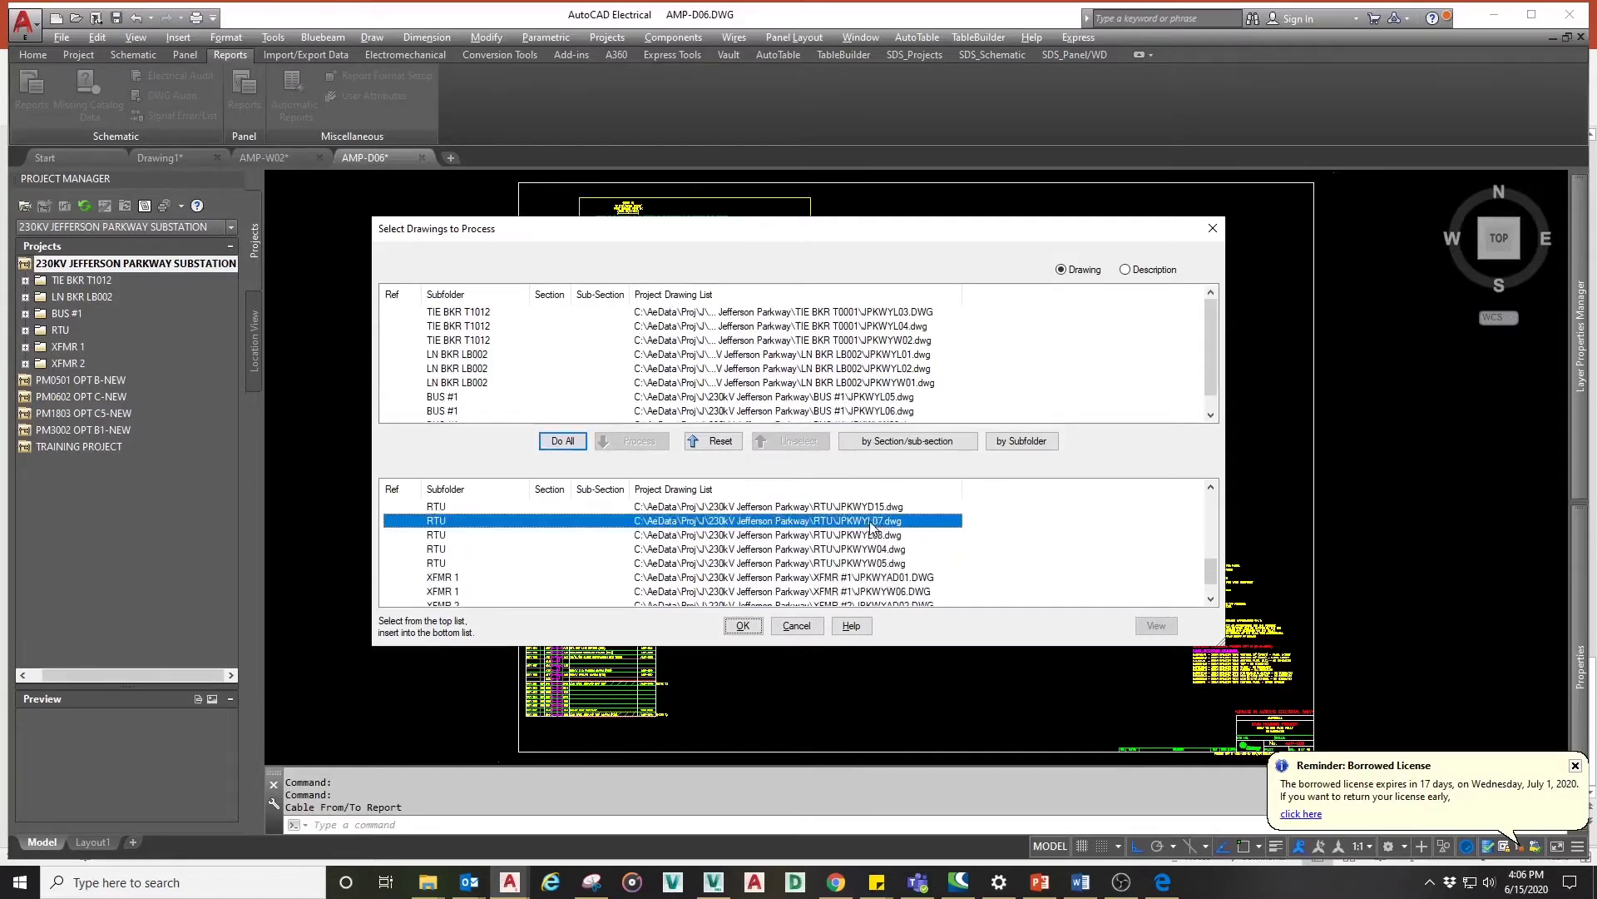
shift+click(878, 561)
click(802, 447)
Step: Remove the XFMR drawings JPKWYW06 through JPKWYW07 from the processing list and run the report on the remaining drawings
scroll(897, 581, down, 4)
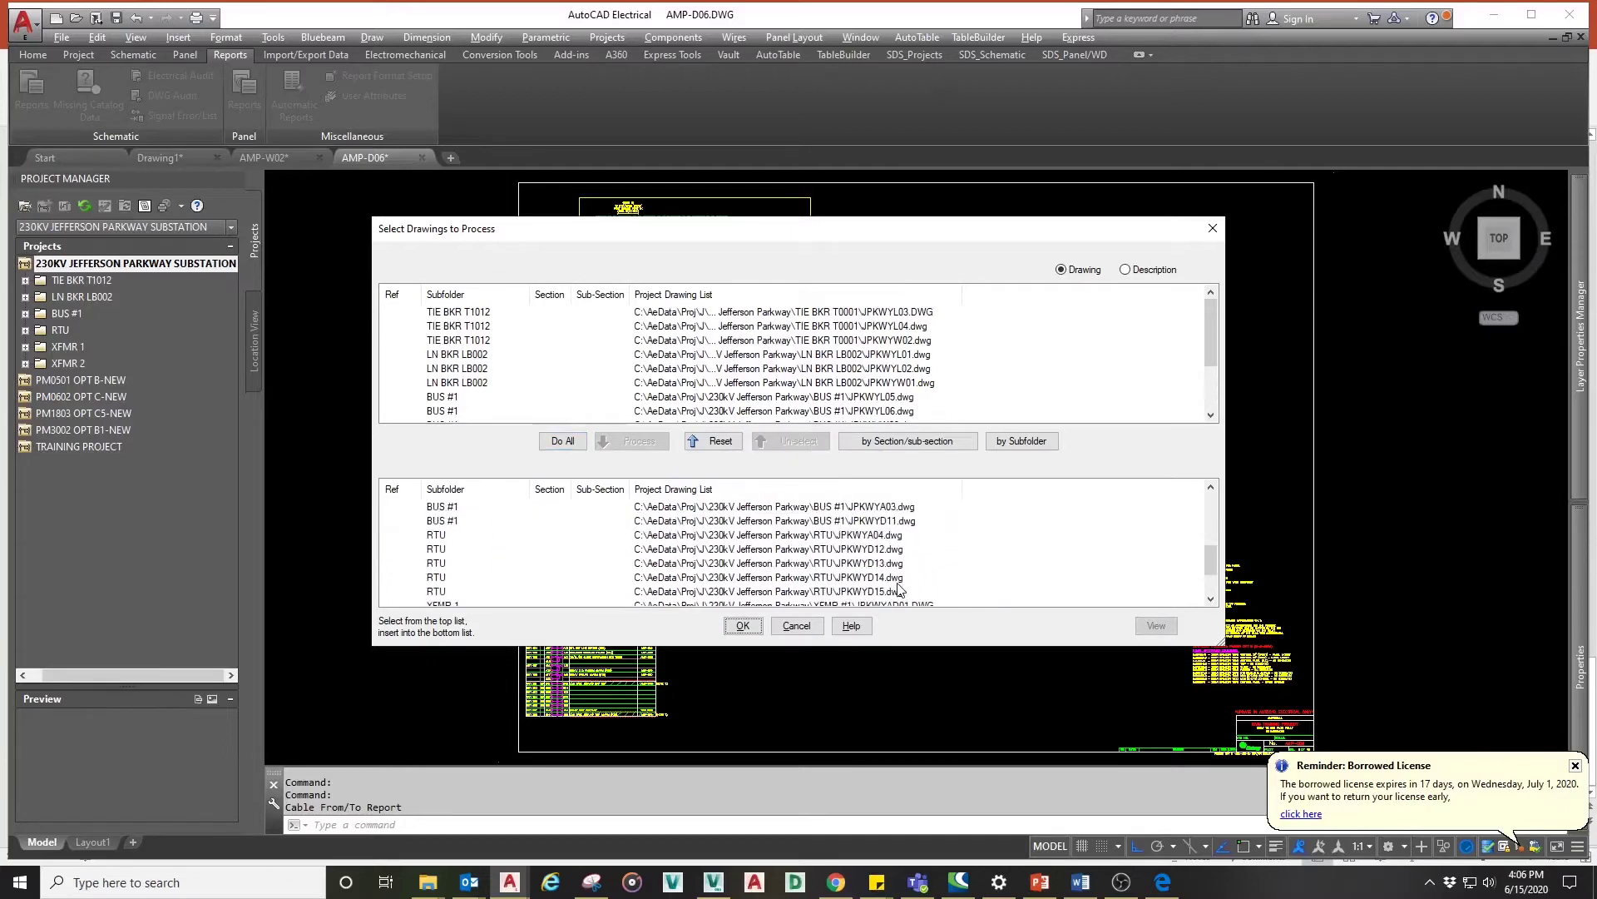
click(889, 565)
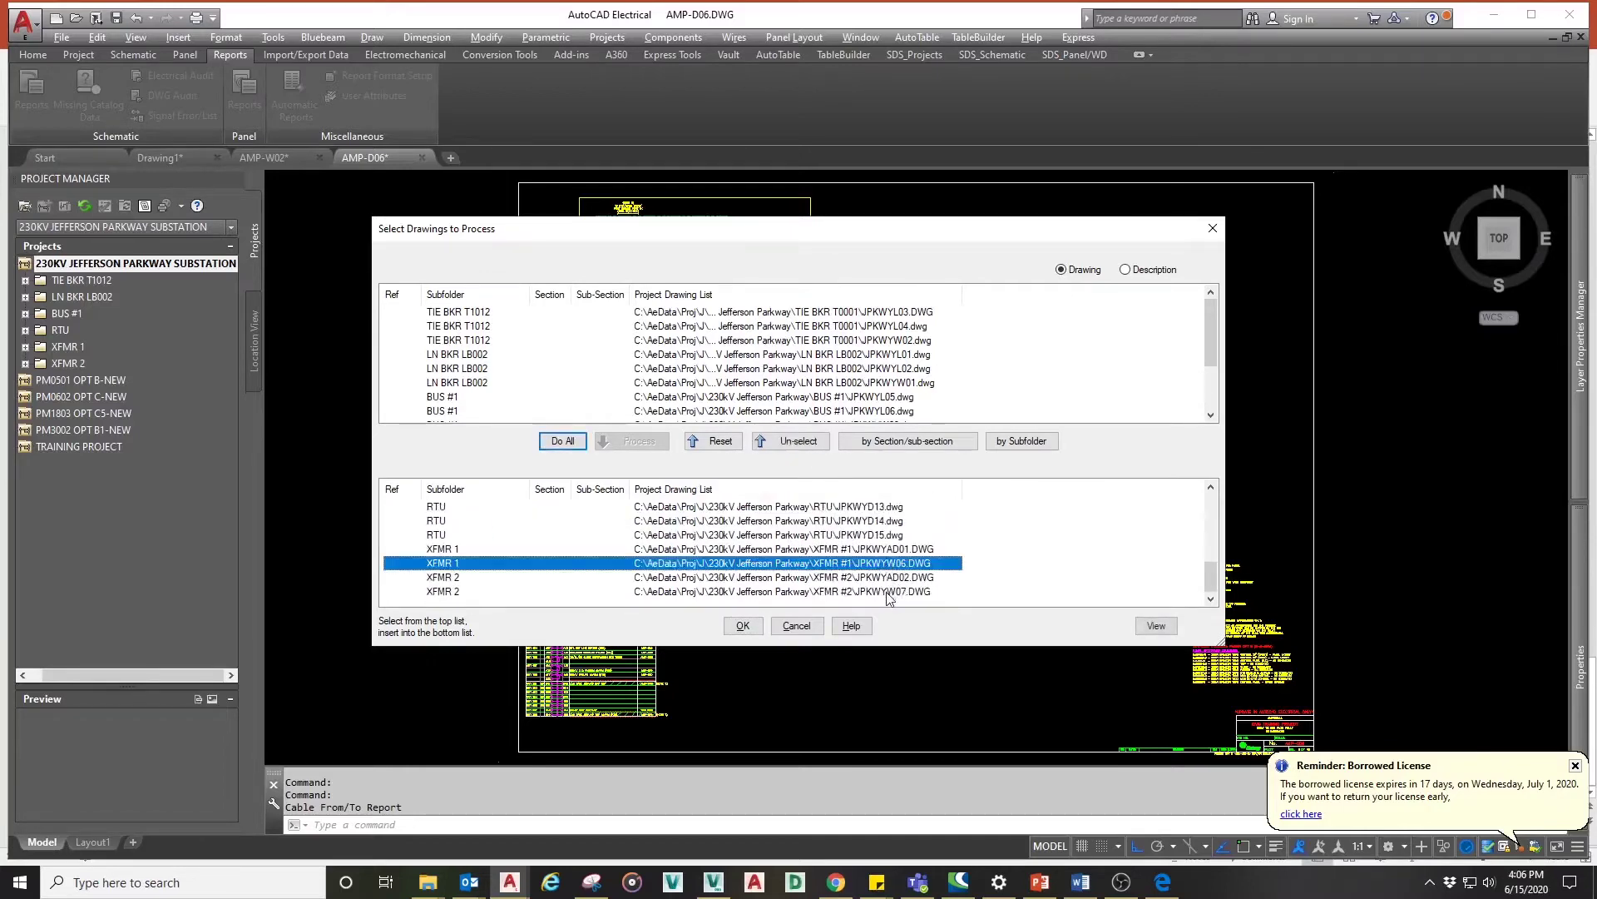
shift+click(891, 592)
click(792, 441)
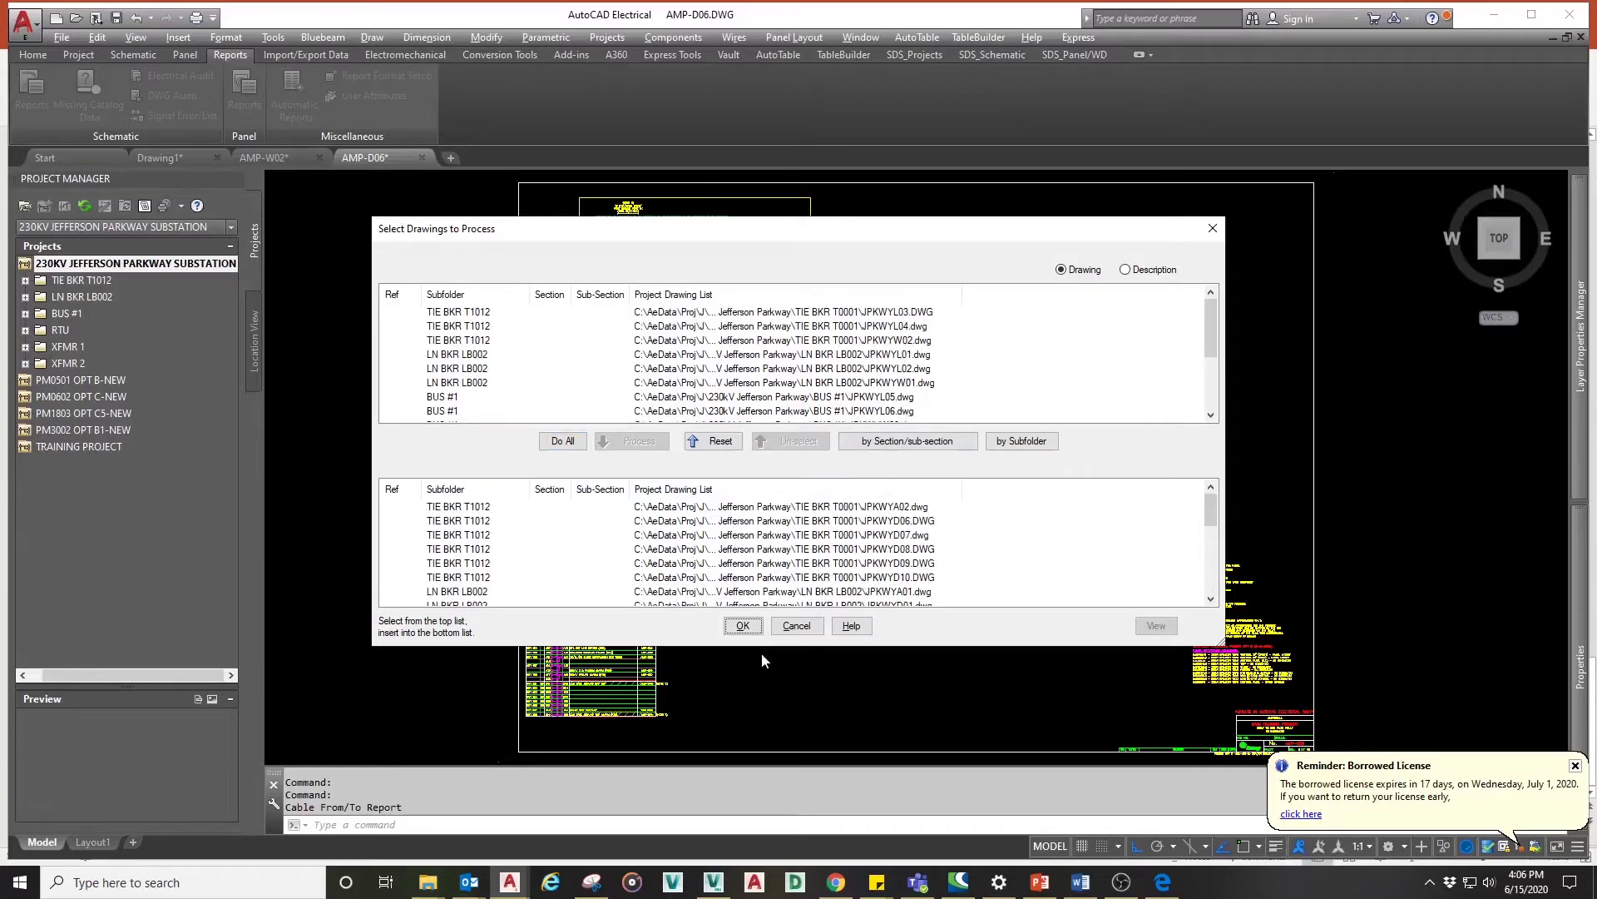
click(743, 626)
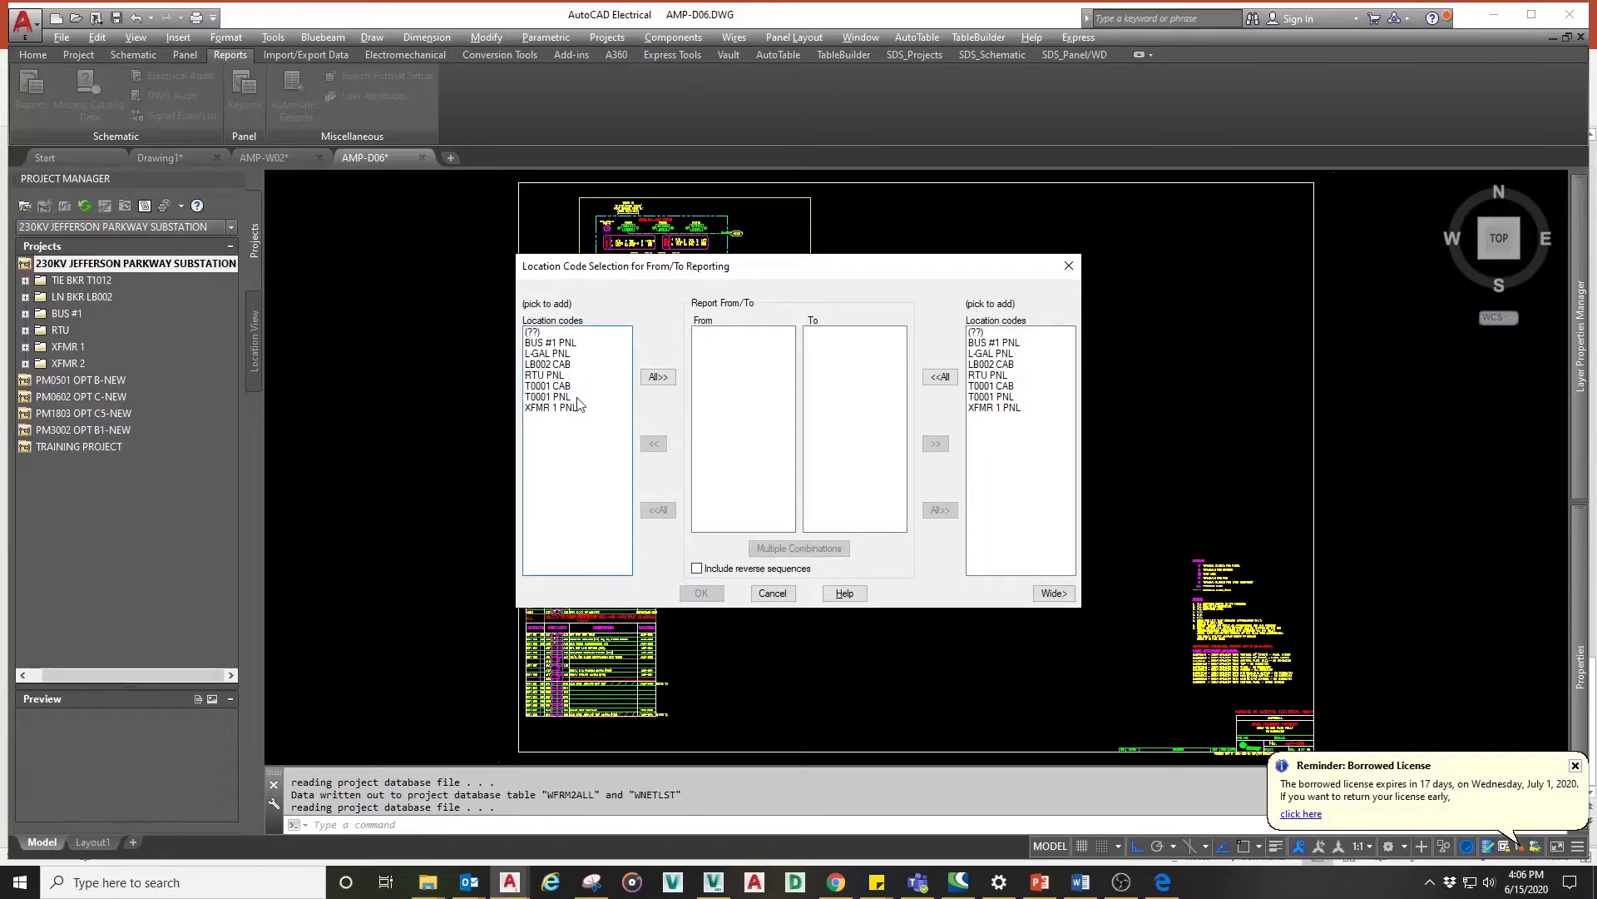
Step: Add all location codes except (??), from BUS #1 PNL through XFMR 1 PNL, to the report's From list
click(549, 344)
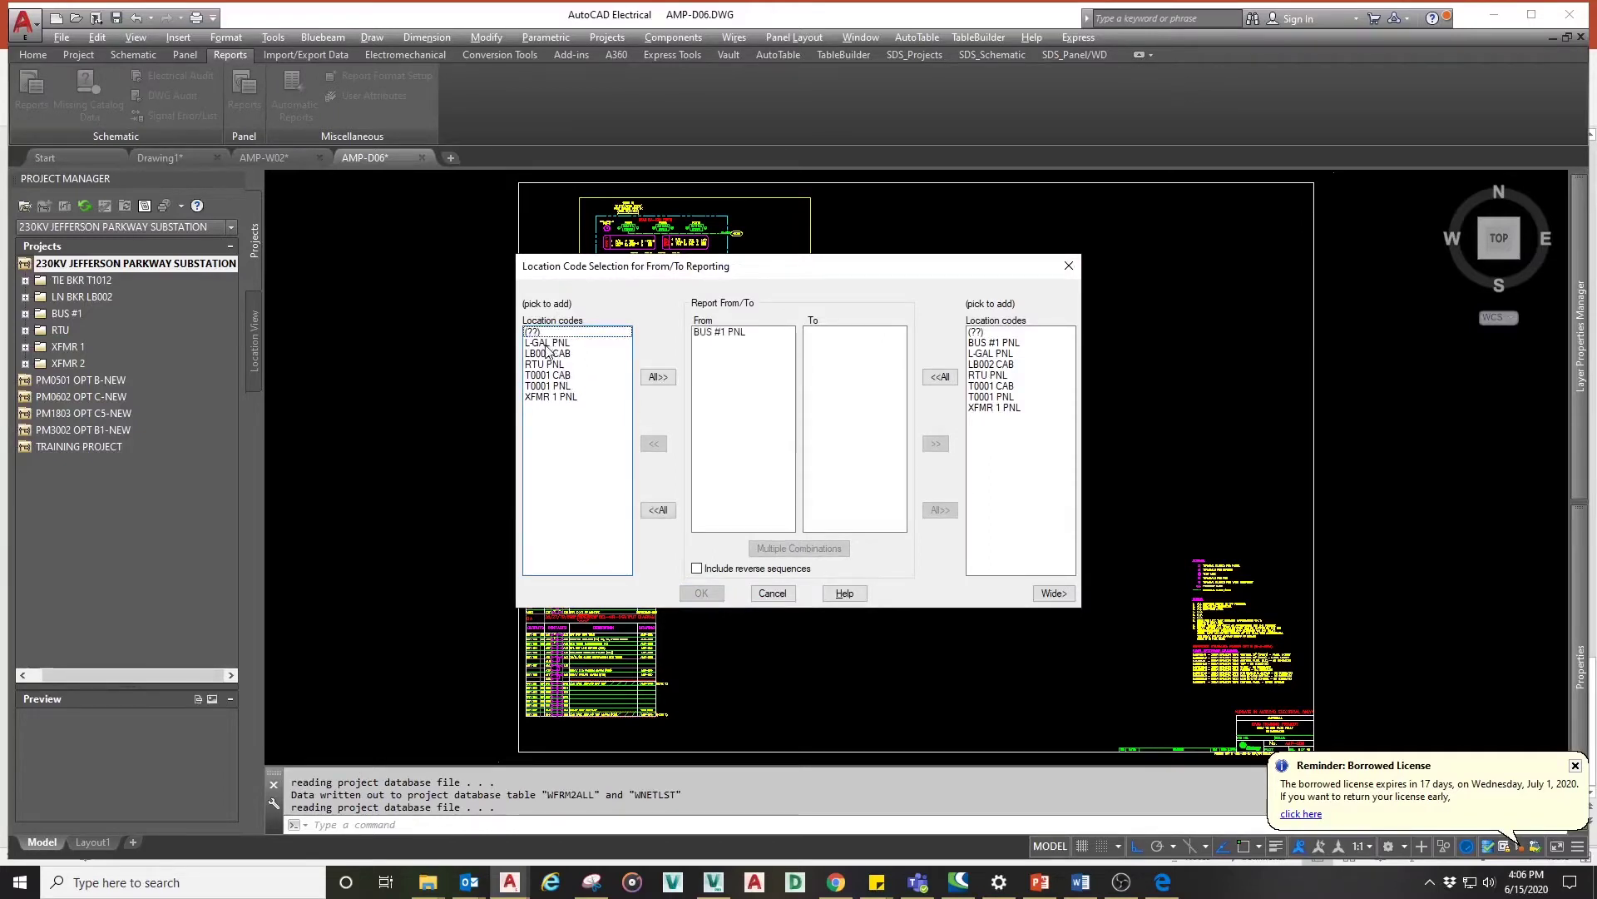
click(547, 345)
click(547, 344)
click(547, 345)
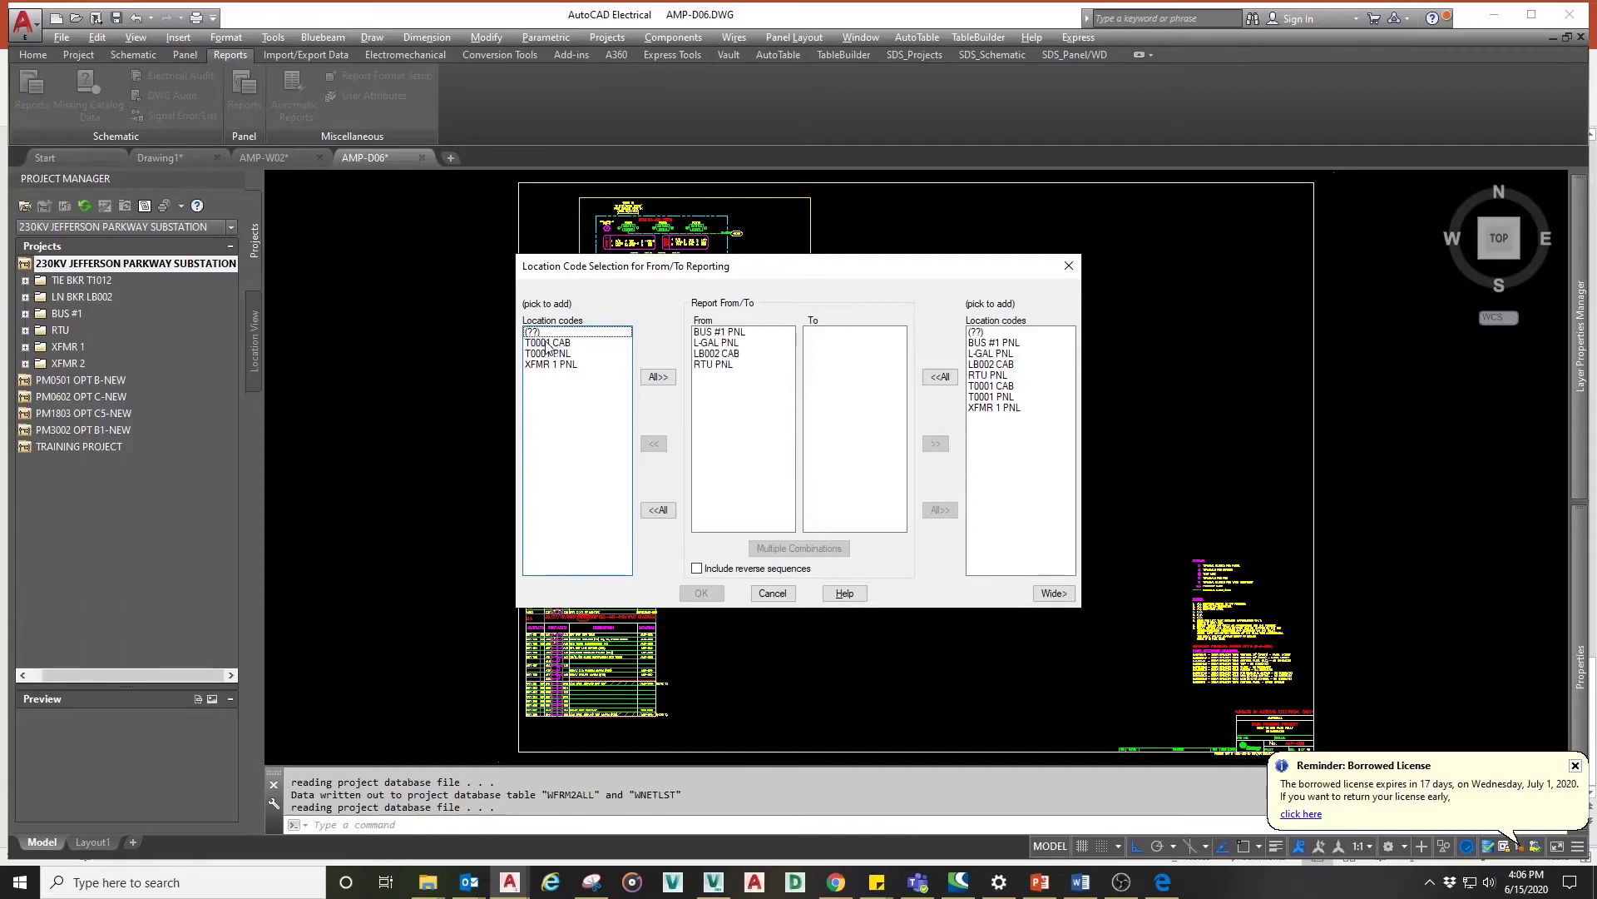
click(546, 345)
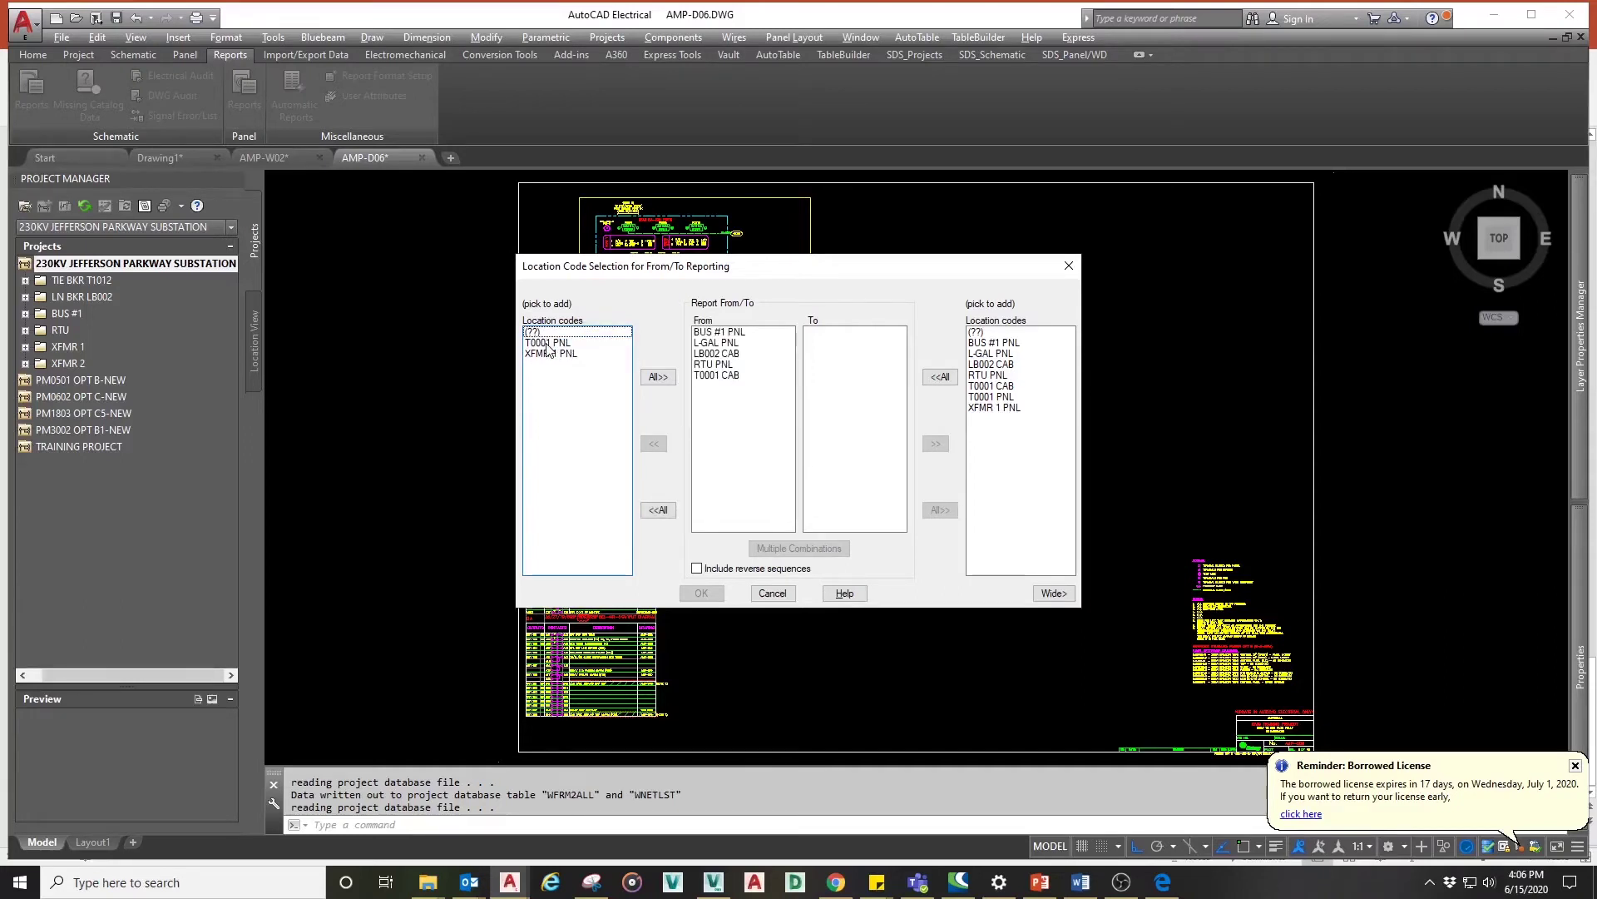
click(546, 344)
click(546, 345)
Step: Add location codes BUS #1 PNL through XFMR 1 PNL, leaving out (??), to the To list and generate the report
click(982, 344)
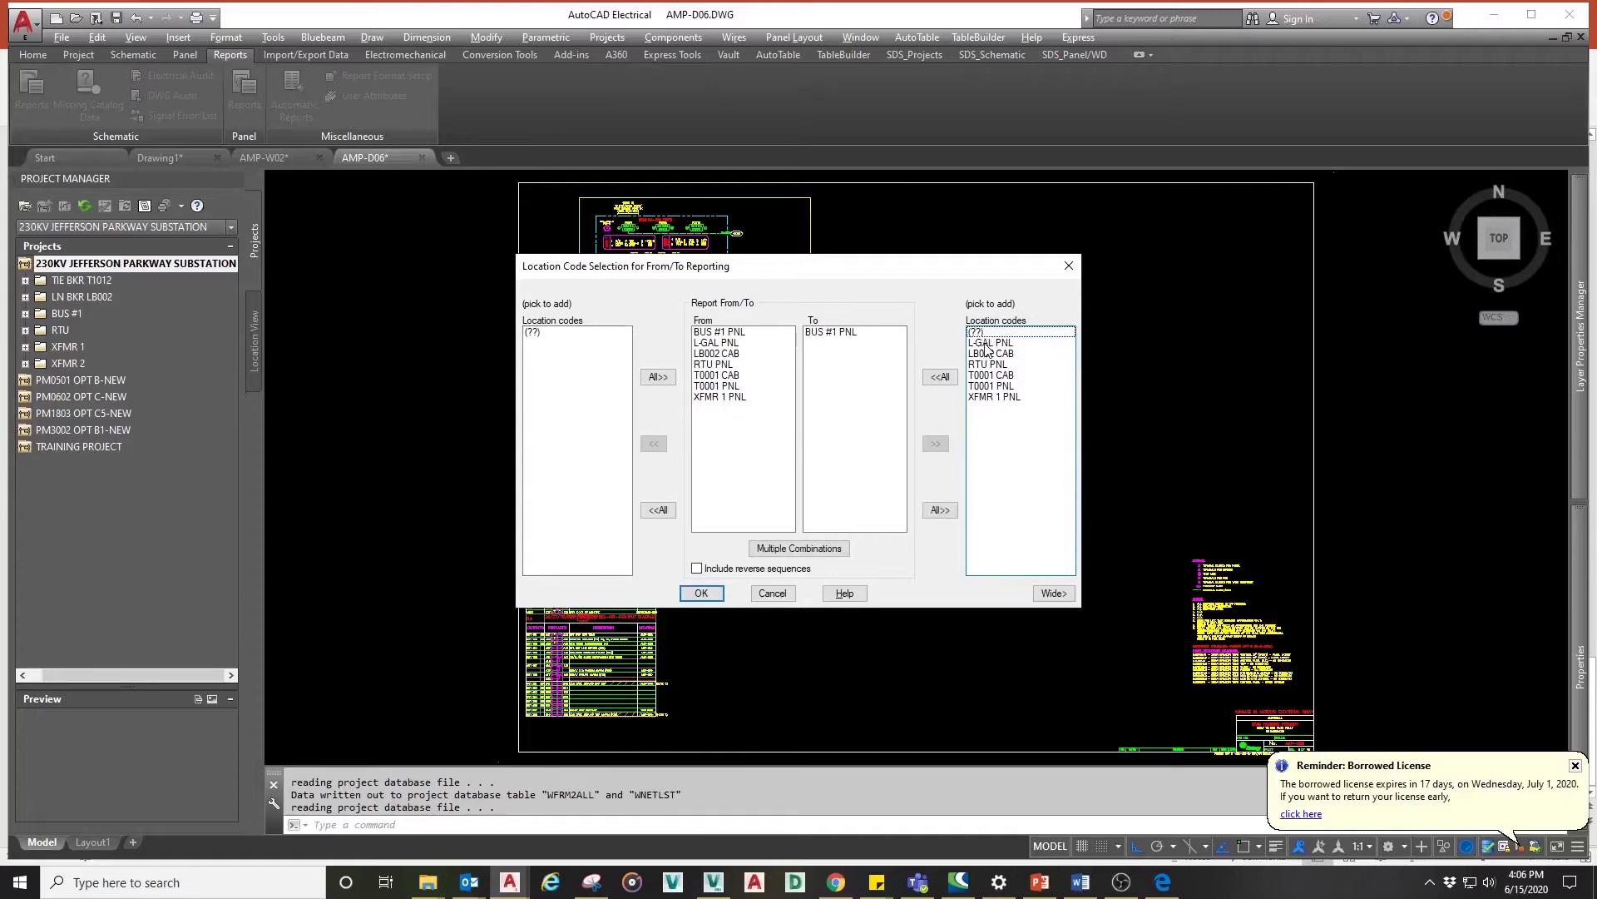
click(985, 344)
click(986, 344)
click(986, 343)
click(986, 343)
click(988, 344)
click(986, 344)
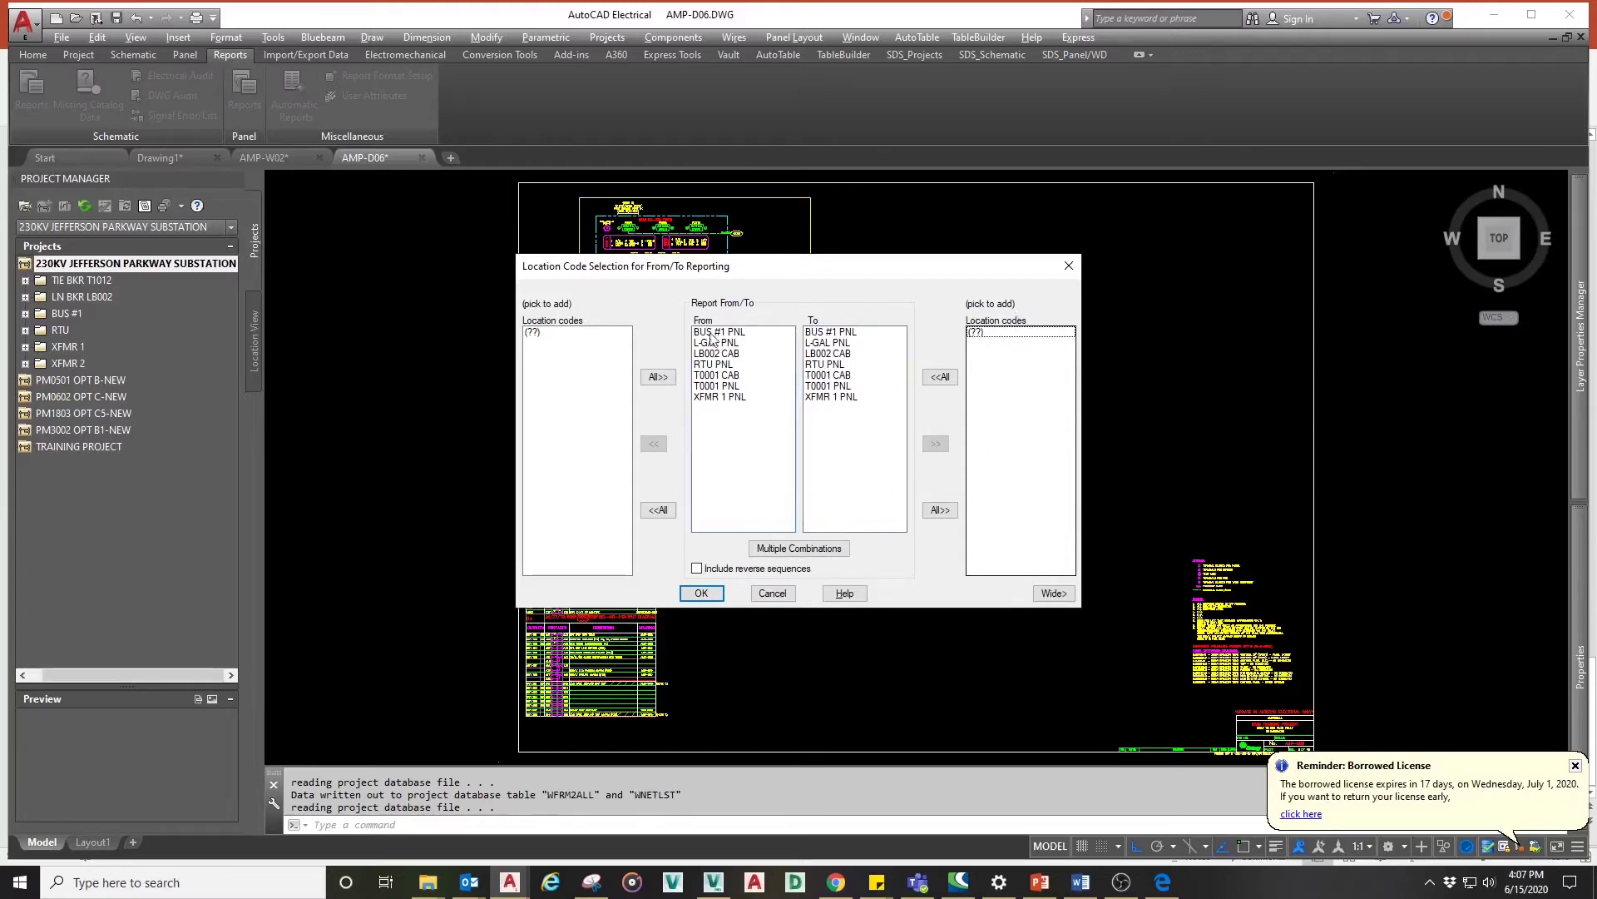
click(703, 594)
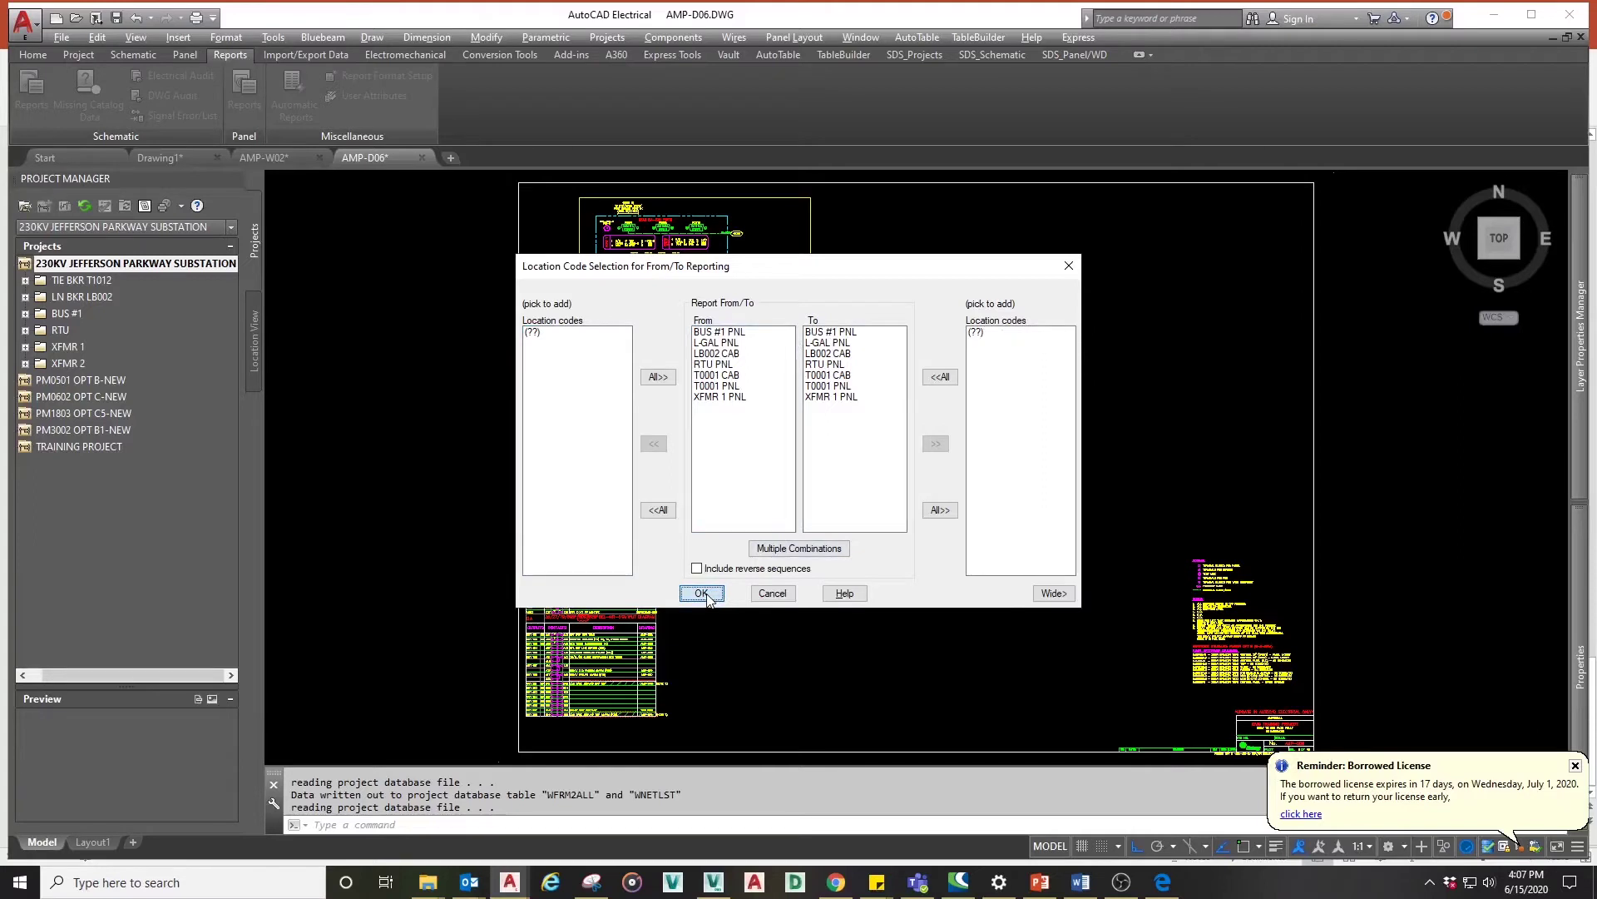
click(703, 593)
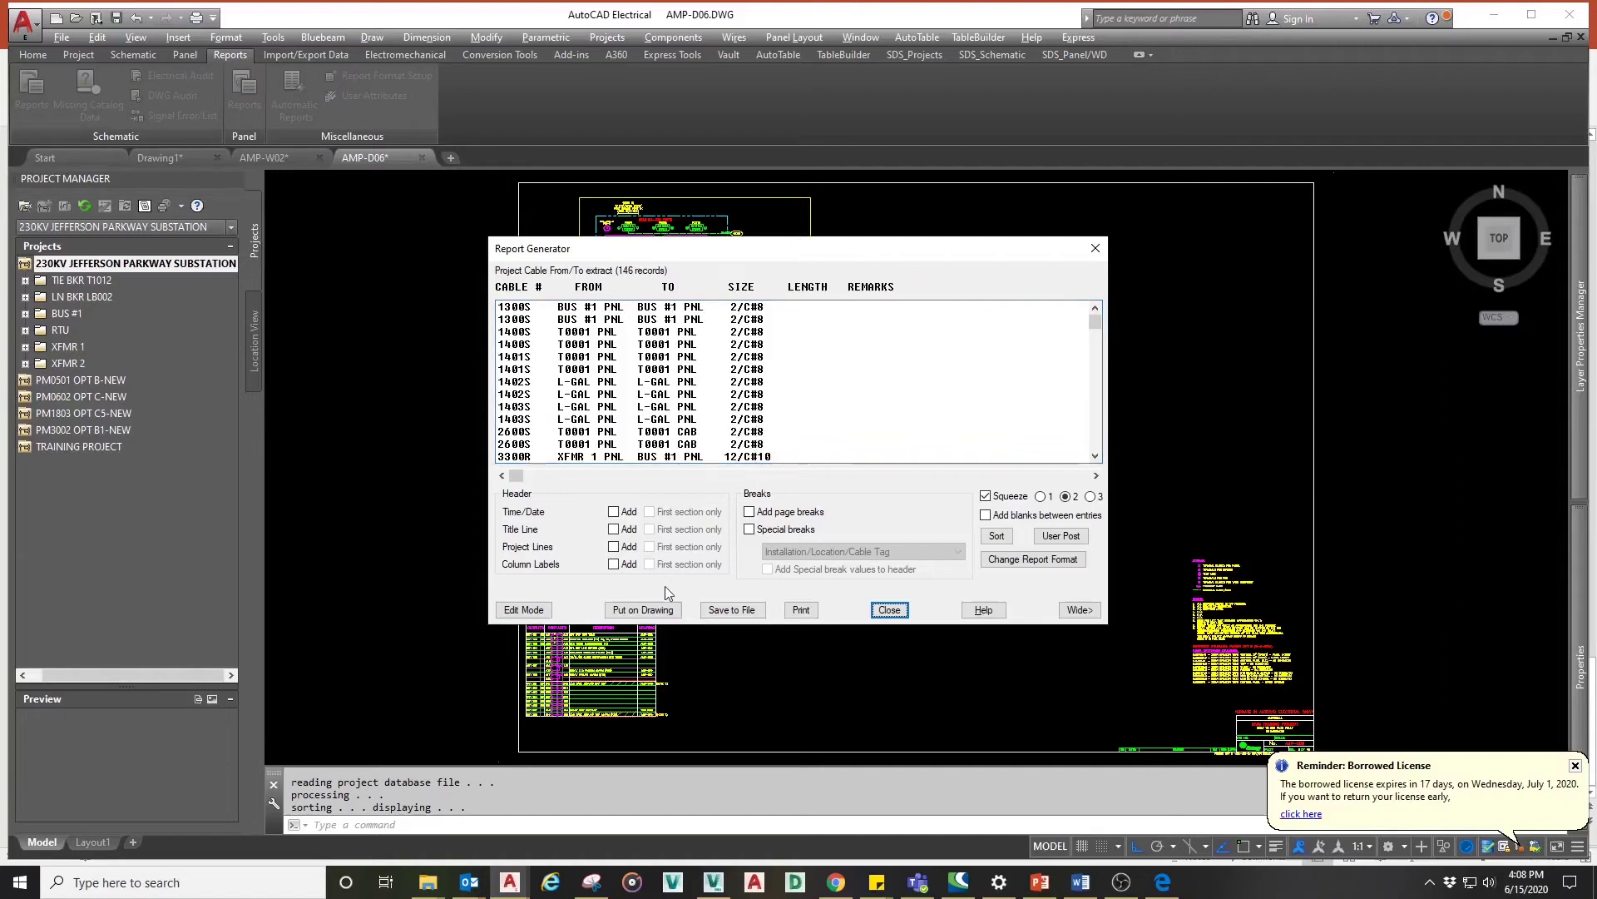
Step: Open the report format settings and review the available Cable From/To data fields
click(1024, 562)
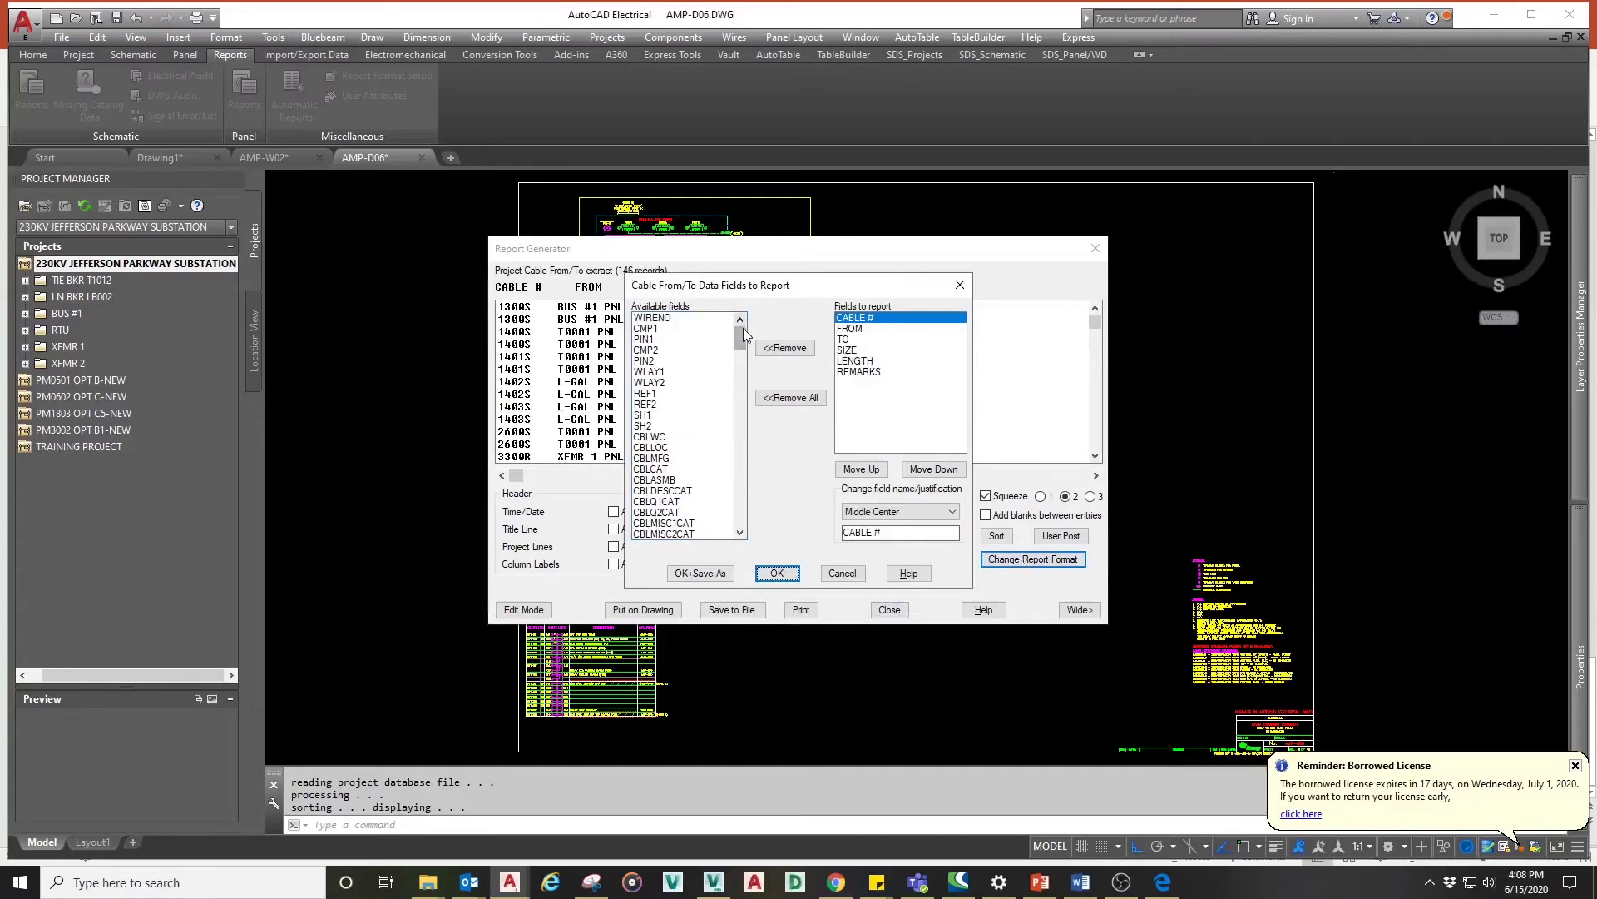
mouse_move(743, 337)
mouse_down()
mouse_move(743, 358)
mouse_move(743, 337)
mouse_up()
drag(740, 345, 743, 374)
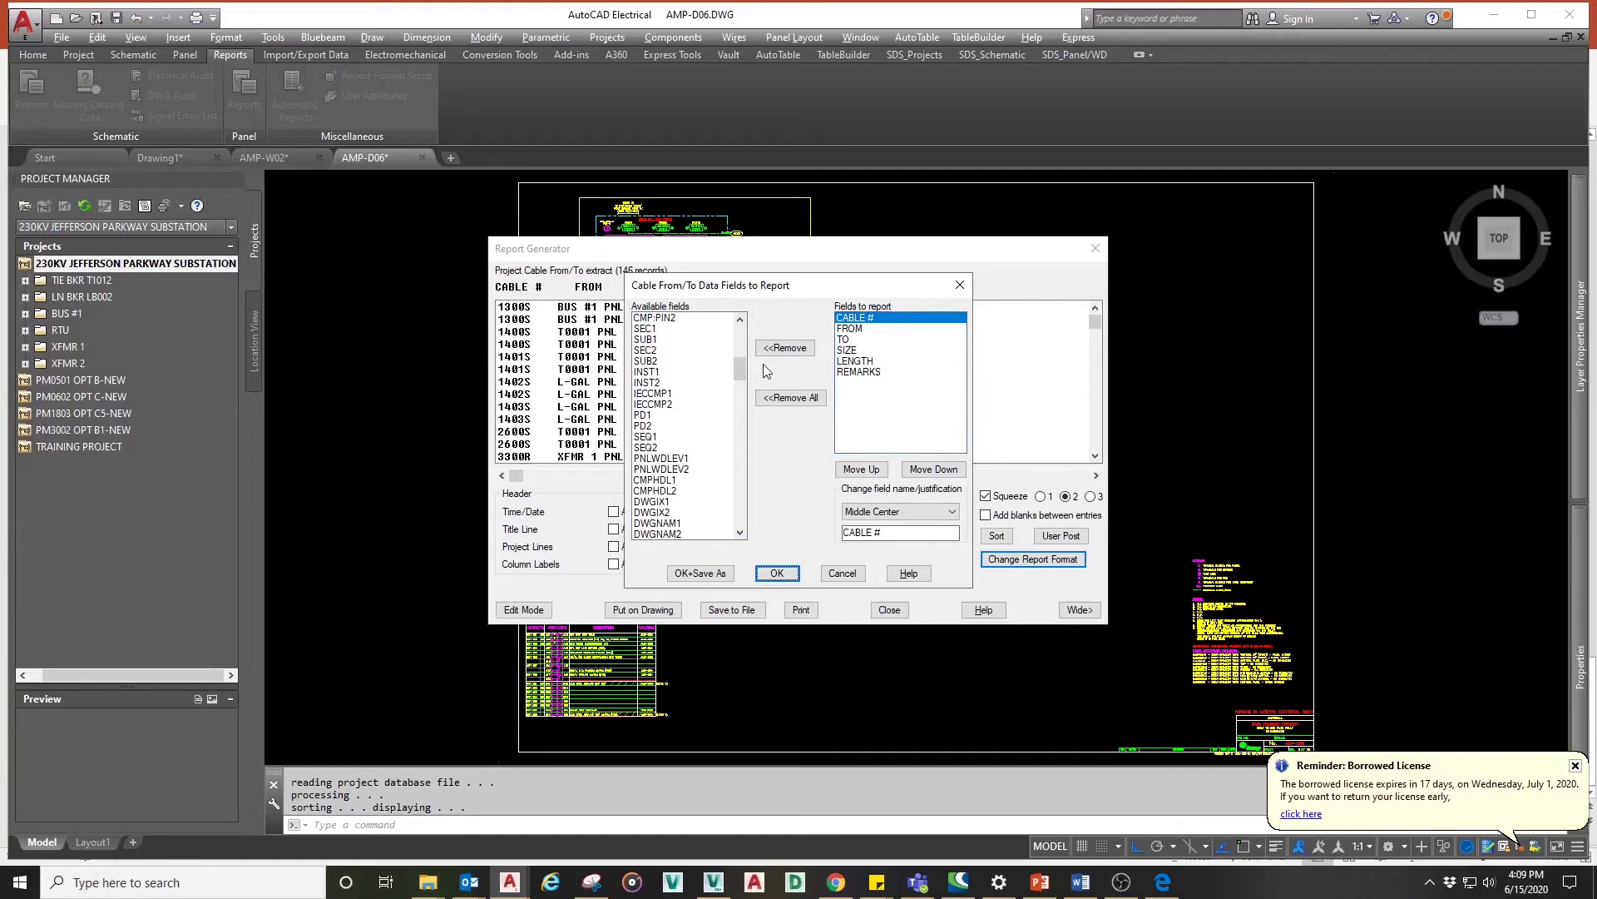
drag(741, 372, 741, 335)
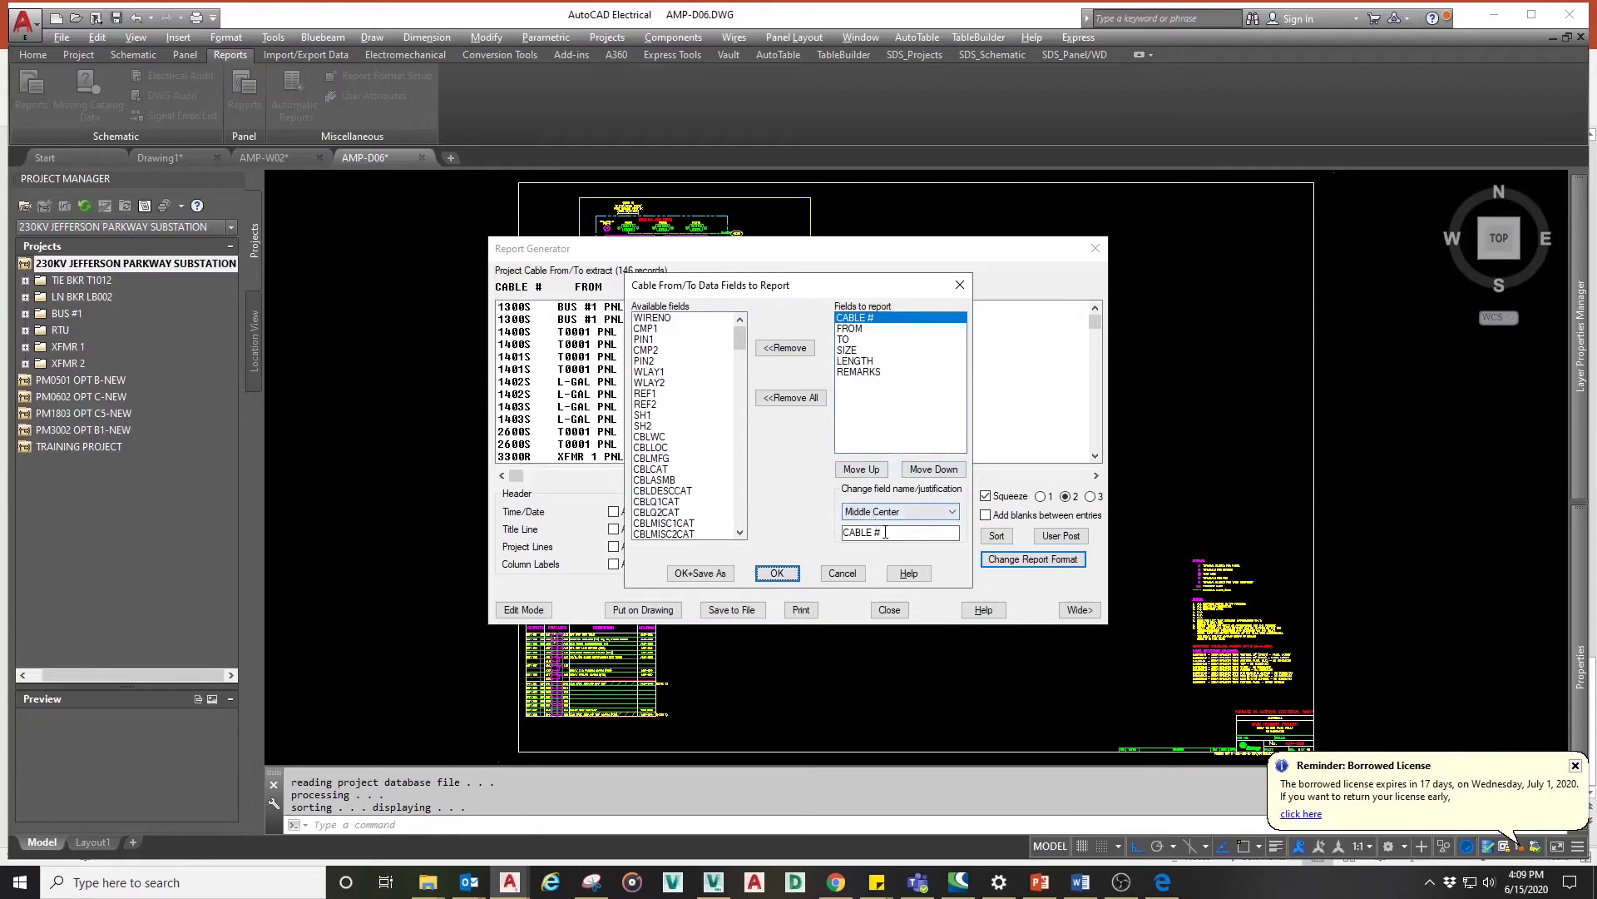
Step: Check the justification options for the CABLE # field, keep Middle Center, and accept the report format
click(931, 514)
click(931, 514)
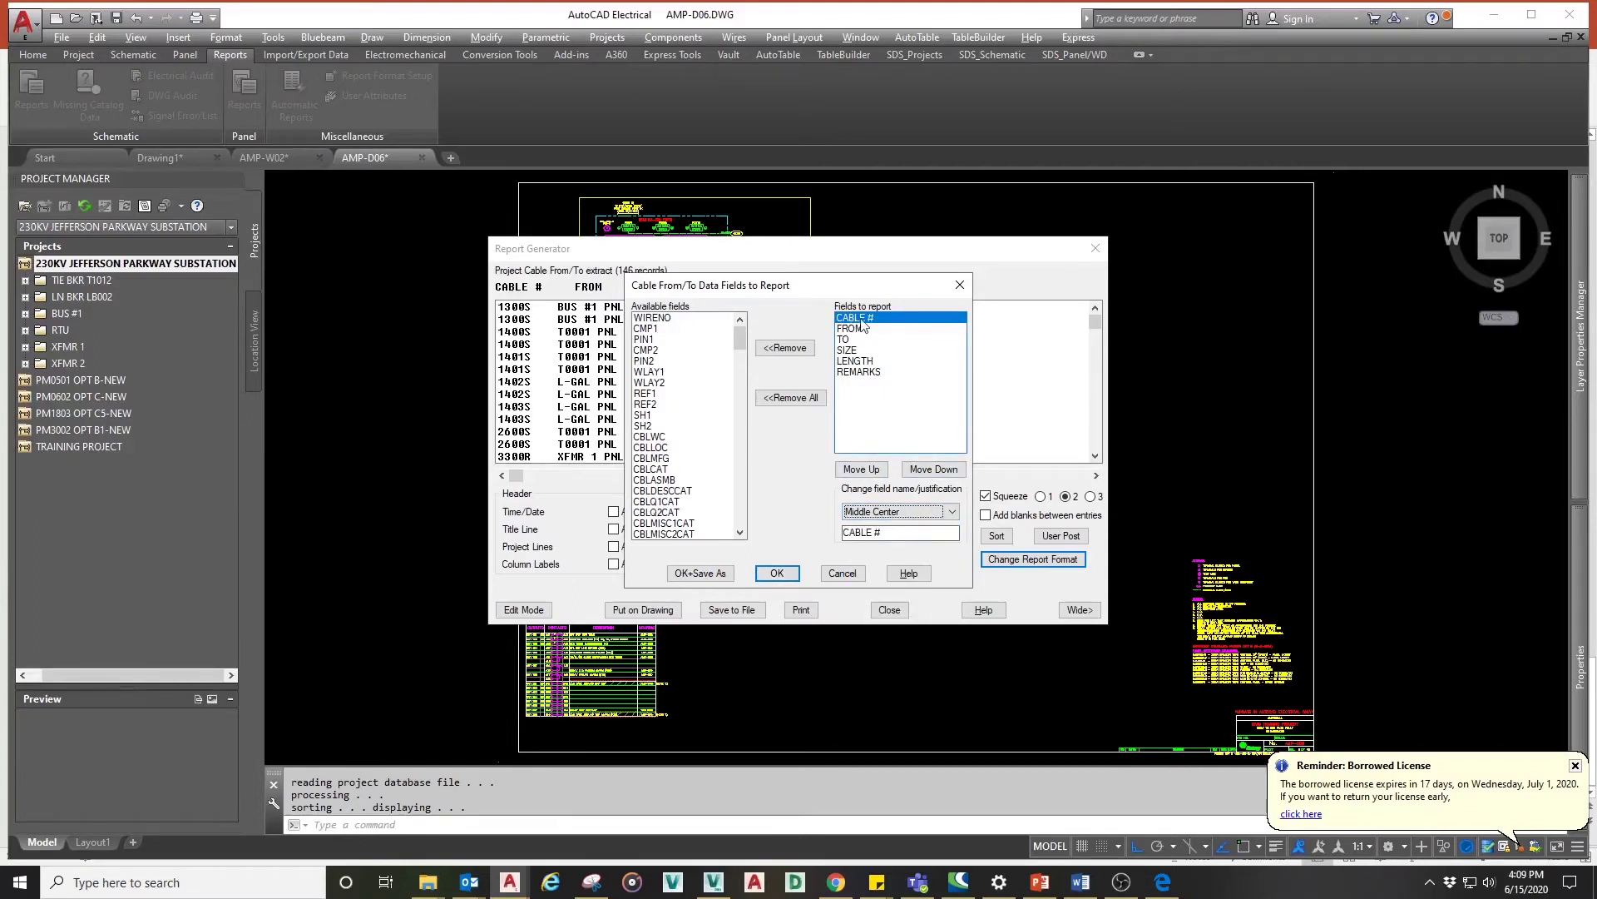
click(782, 575)
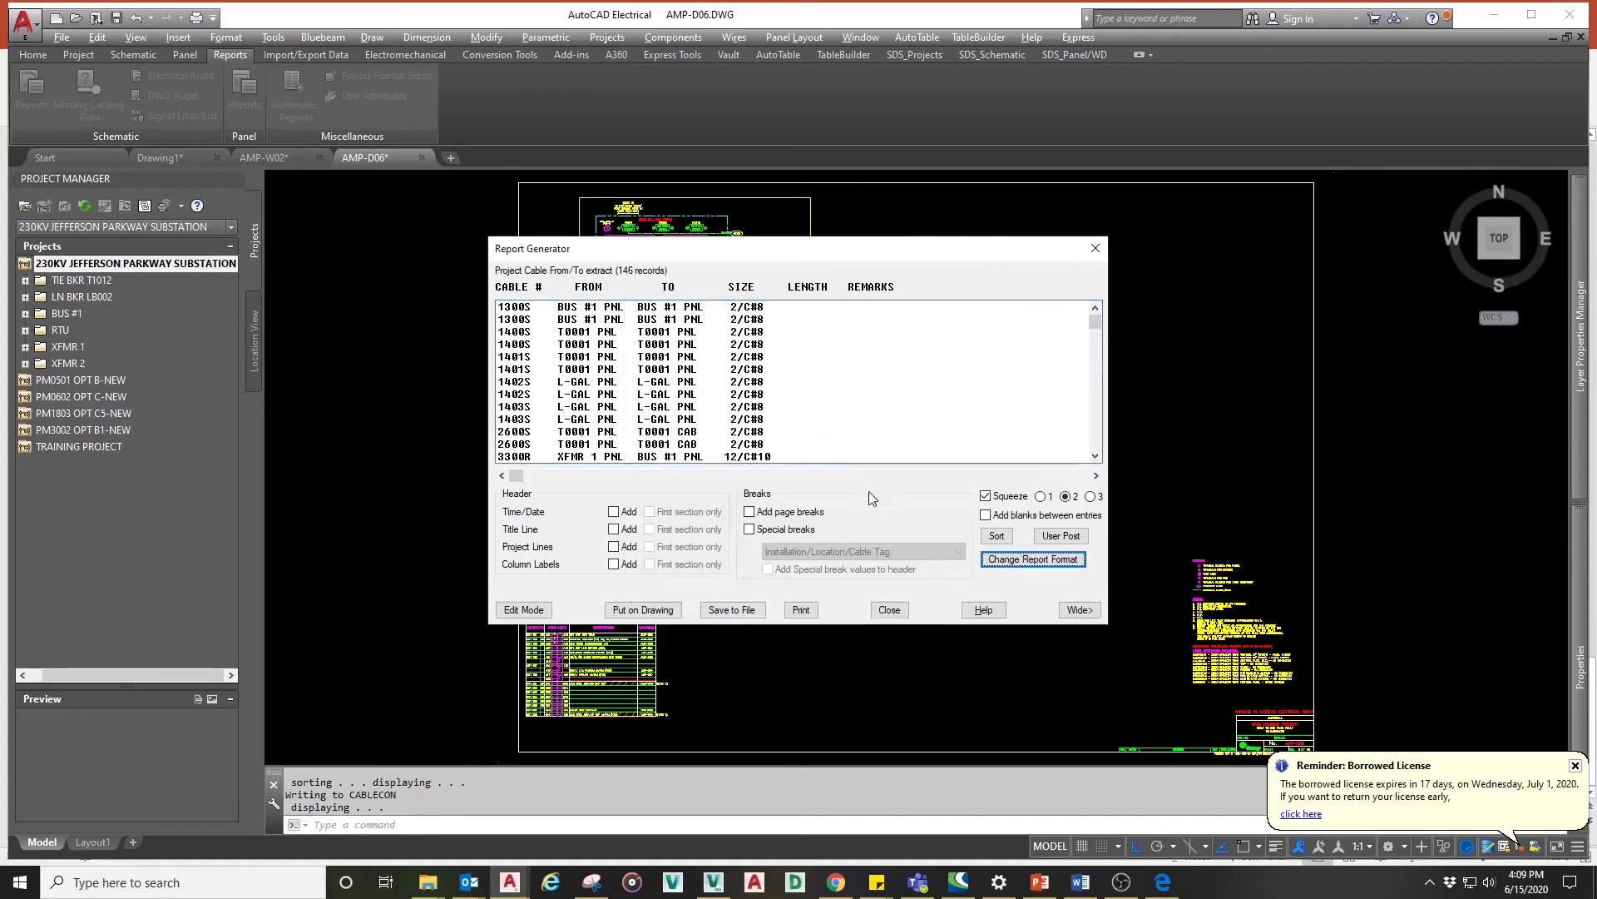
Step: Post-process the report data to remove all child cable markers and look through the cable list
click(1066, 536)
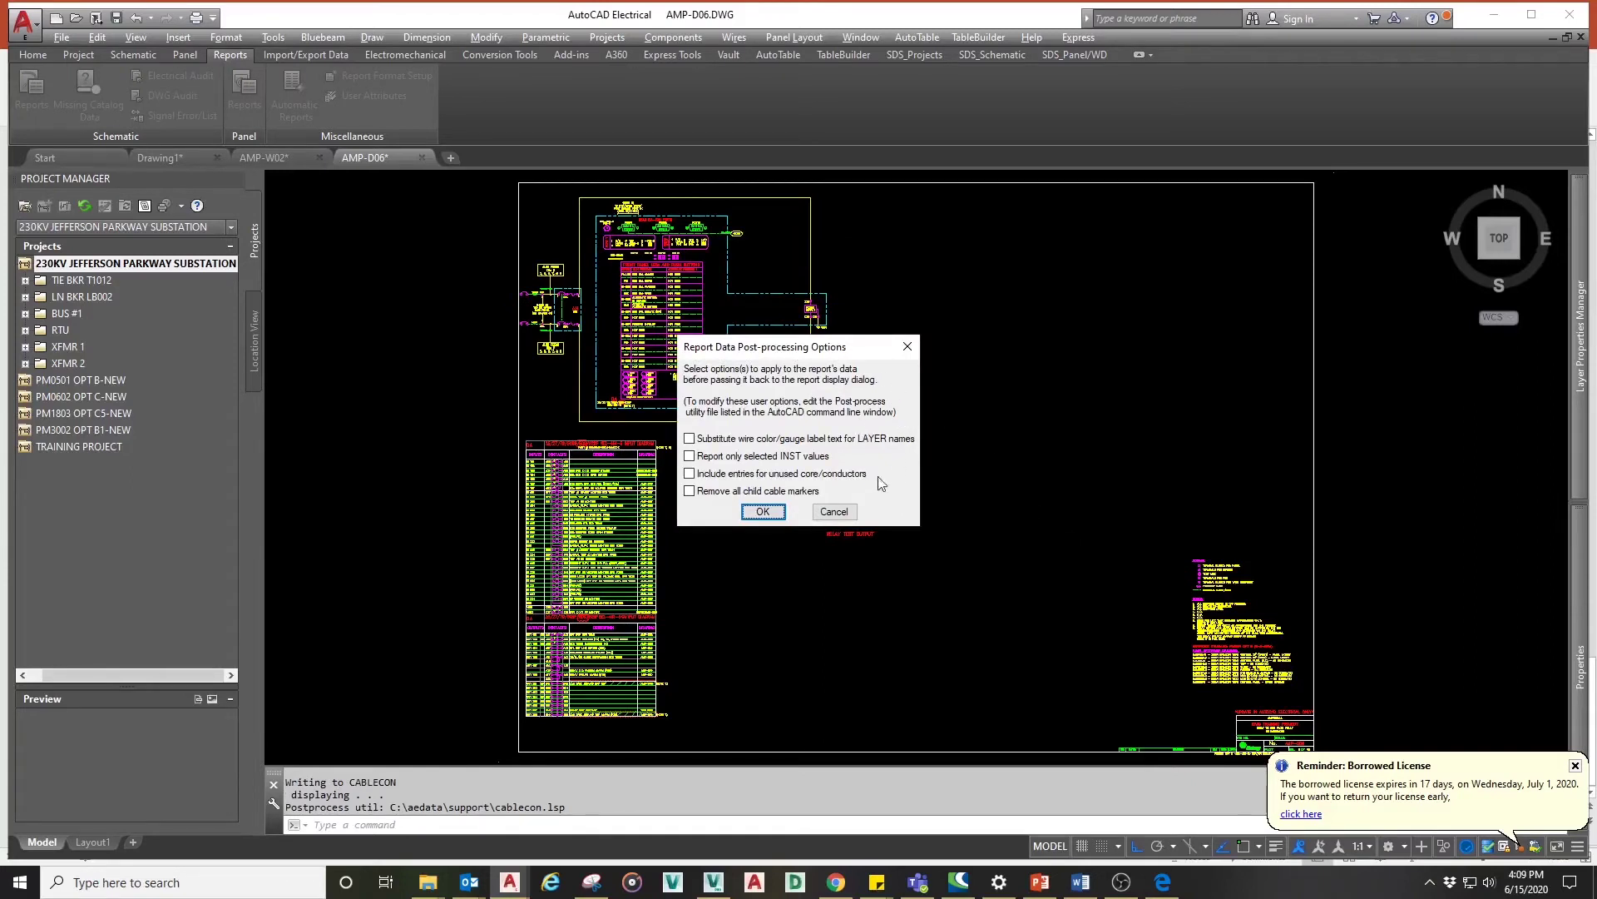
click(715, 491)
click(762, 513)
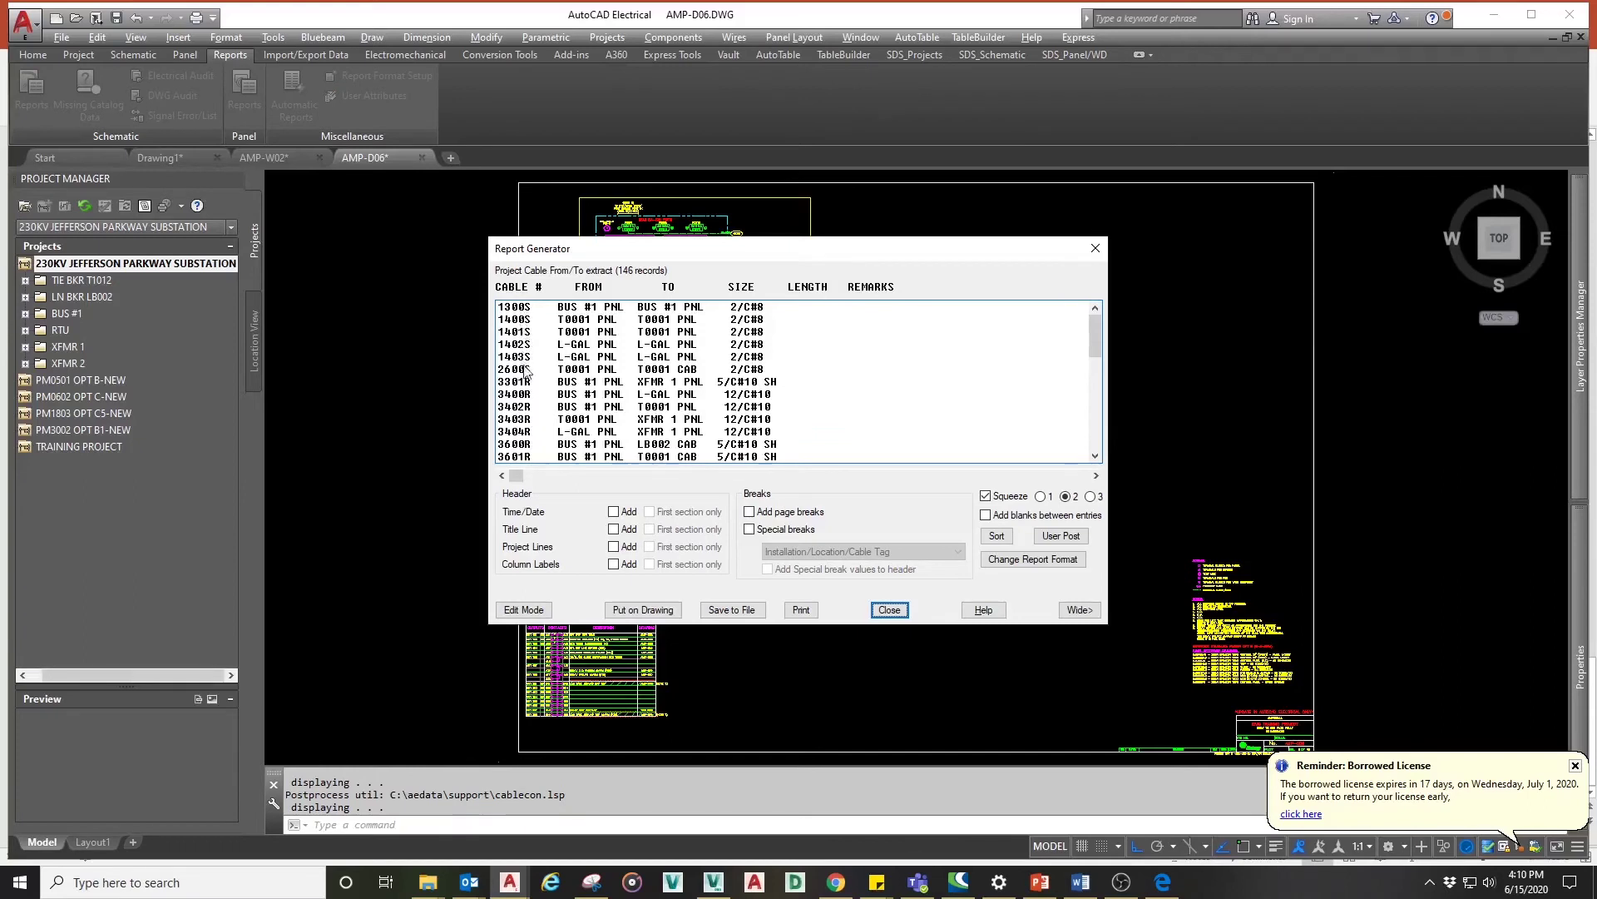
scroll(707, 398, down, 1)
scroll(707, 398, down, 20)
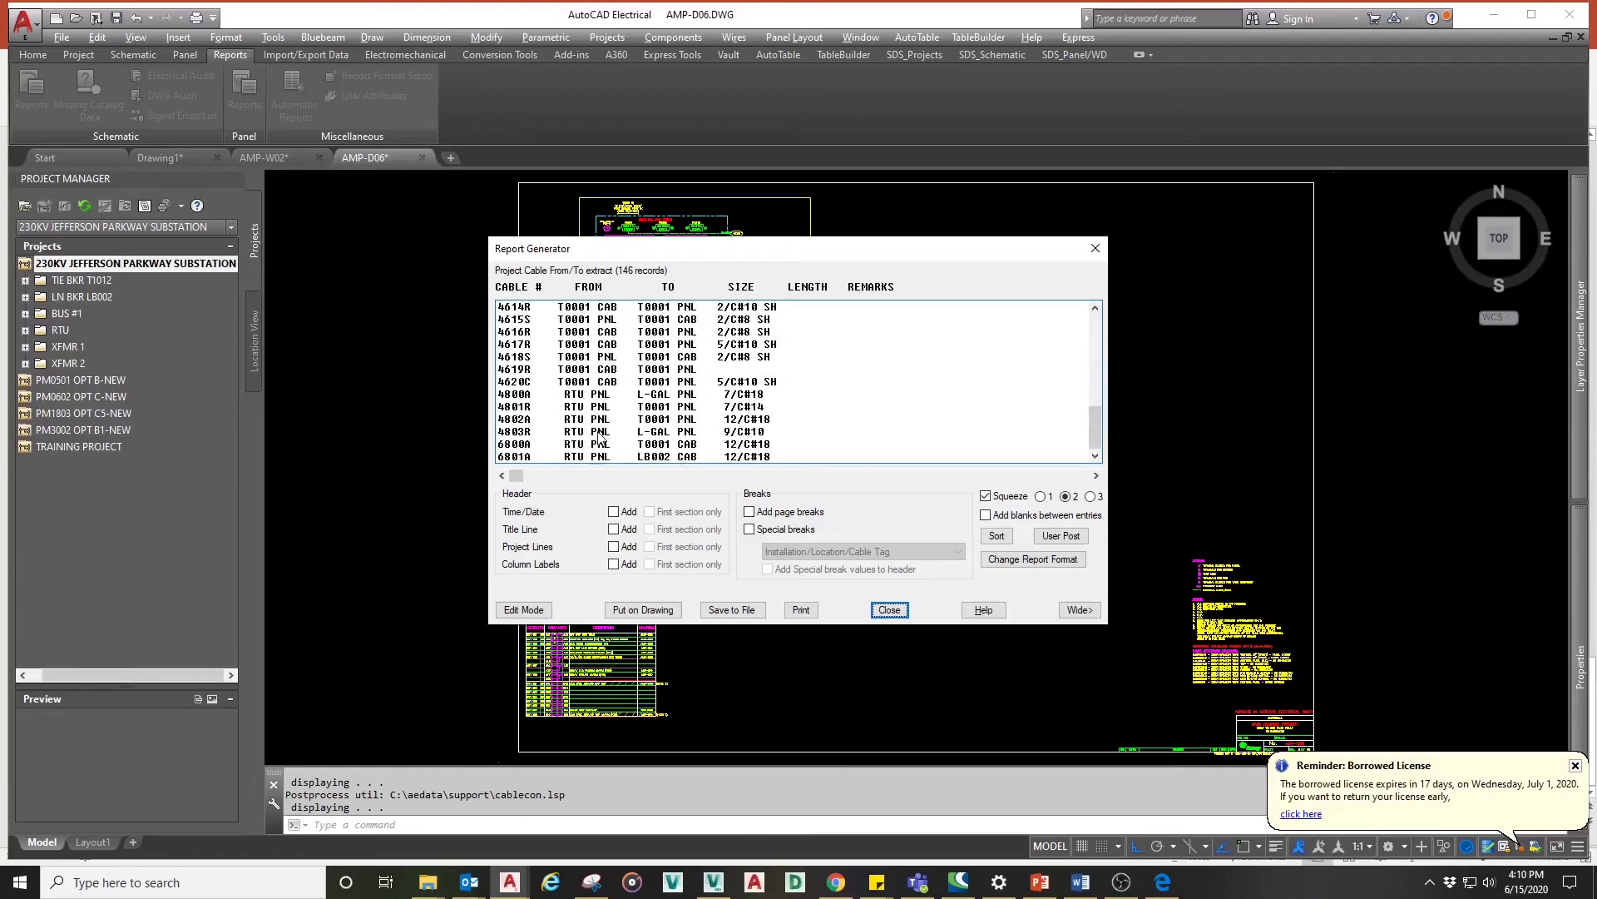
scroll(601, 434, up, 20)
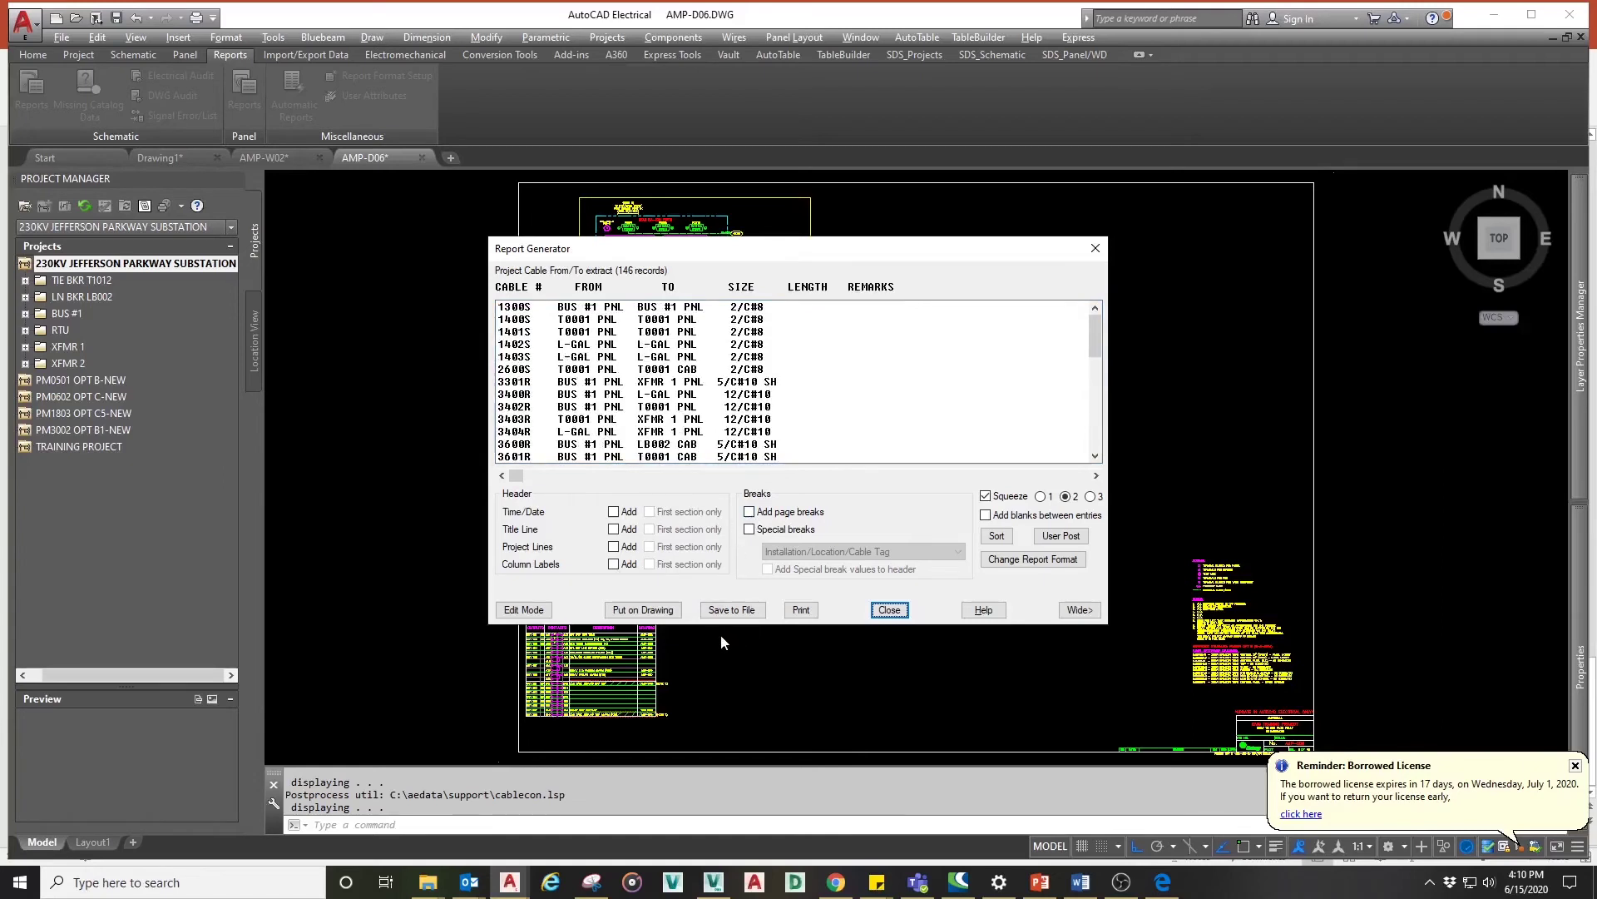
Step: Set up the report for placement on the drawing as a table in the Cable Pull List style
click(661, 614)
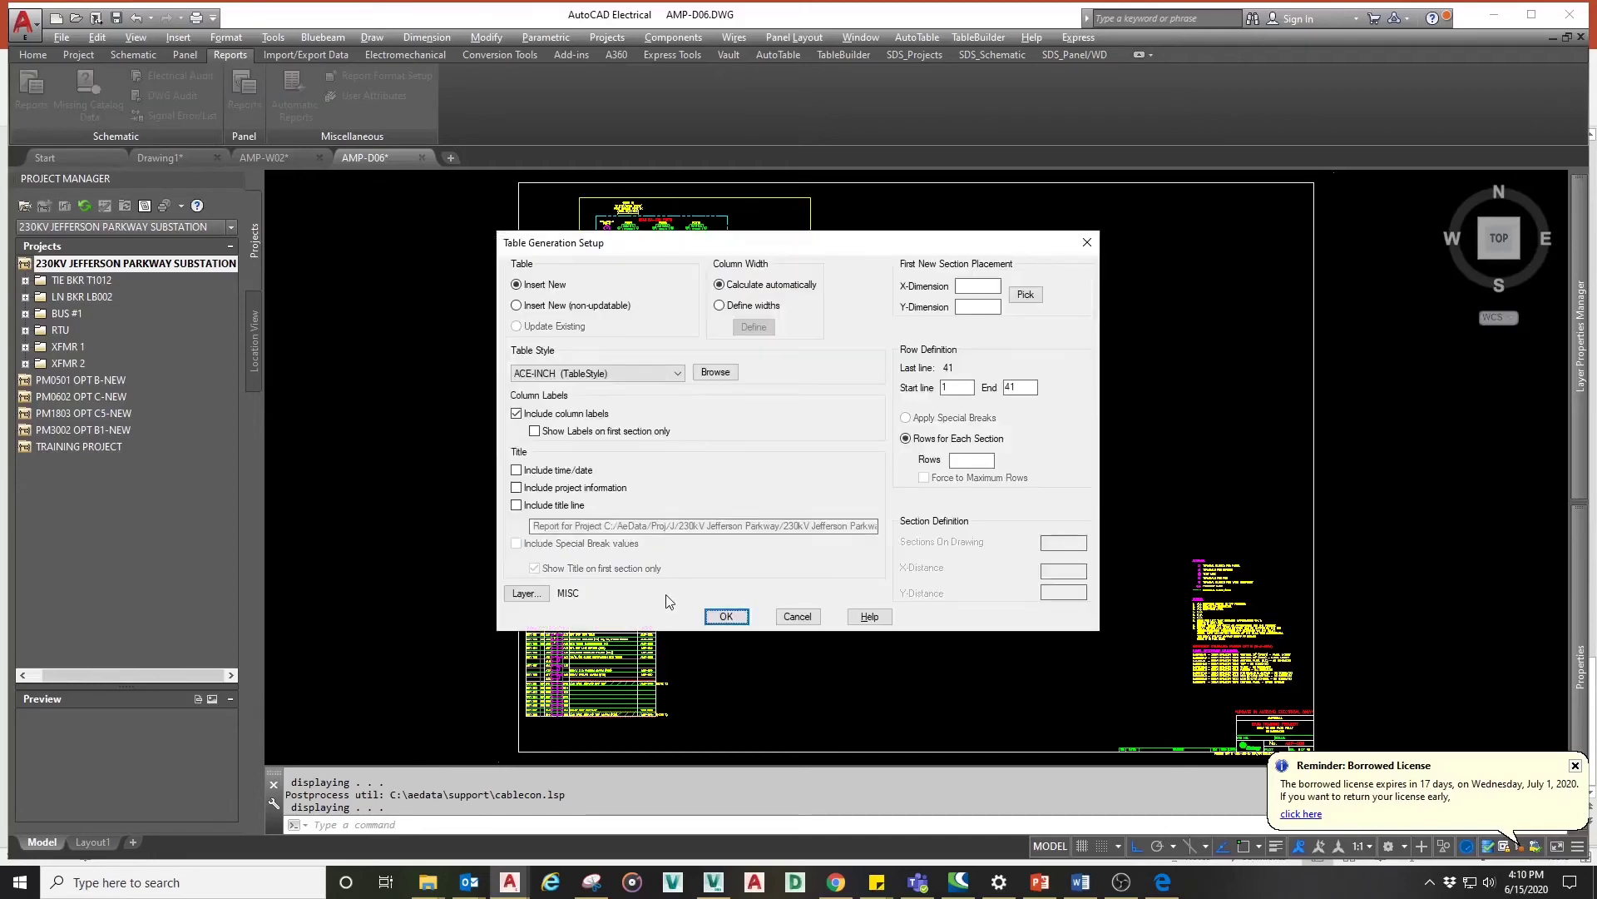
click(677, 373)
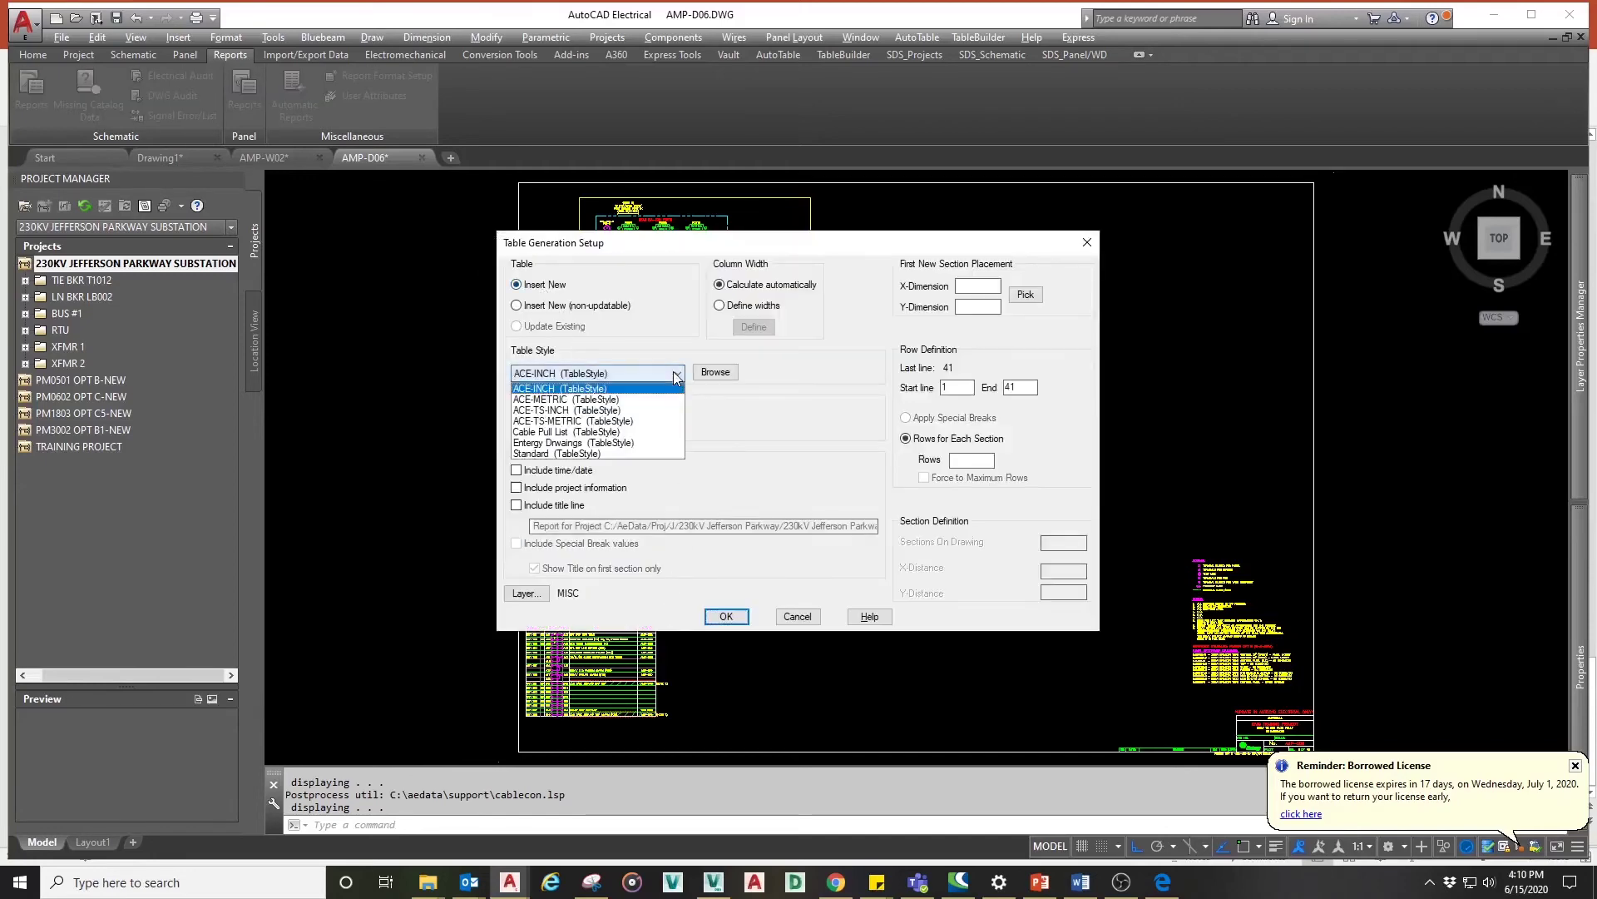
click(568, 432)
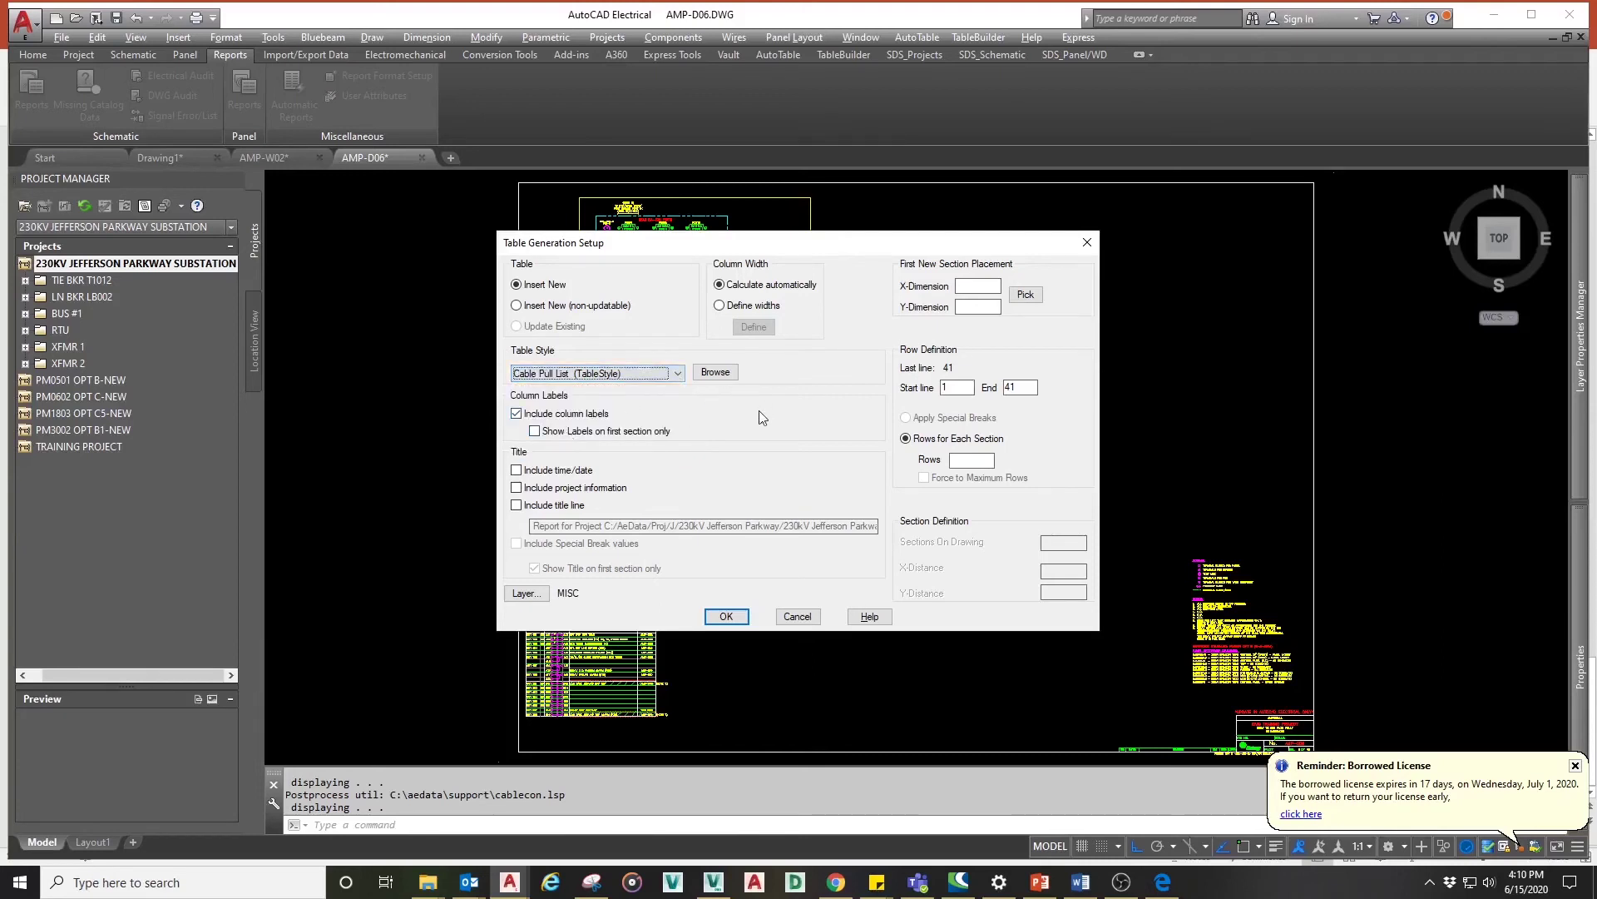
Step: Include a title line in the table reading "230kV Jefferson Parkway Substation Cable Pull List"
click(519, 506)
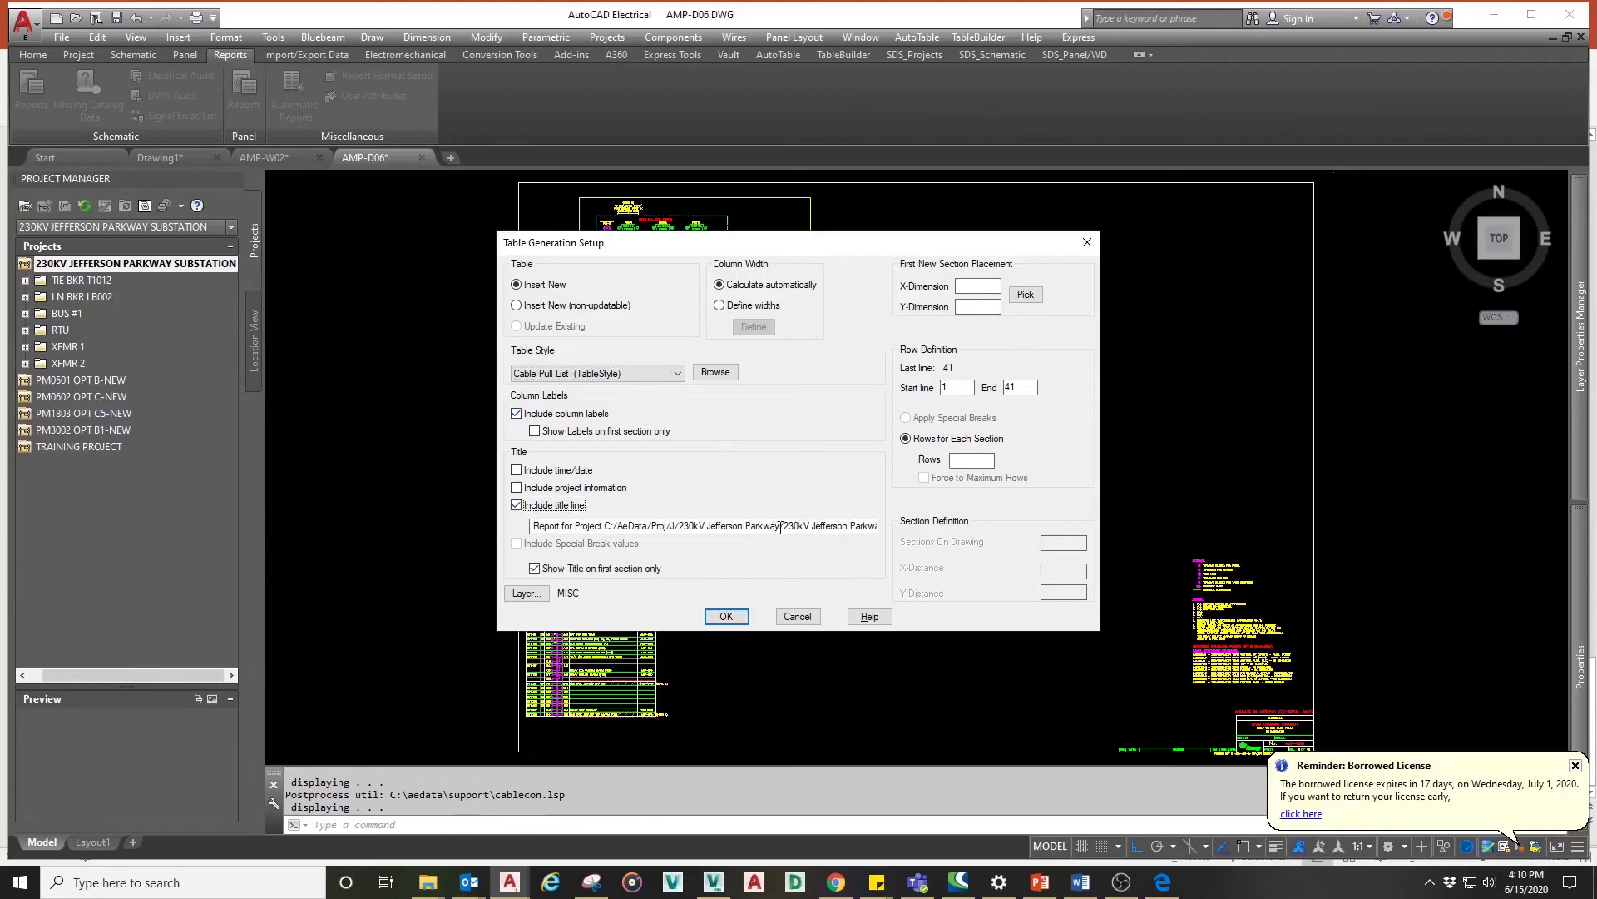
drag(786, 529, 532, 525)
key(BackSpace)
drag(677, 526, 704, 526)
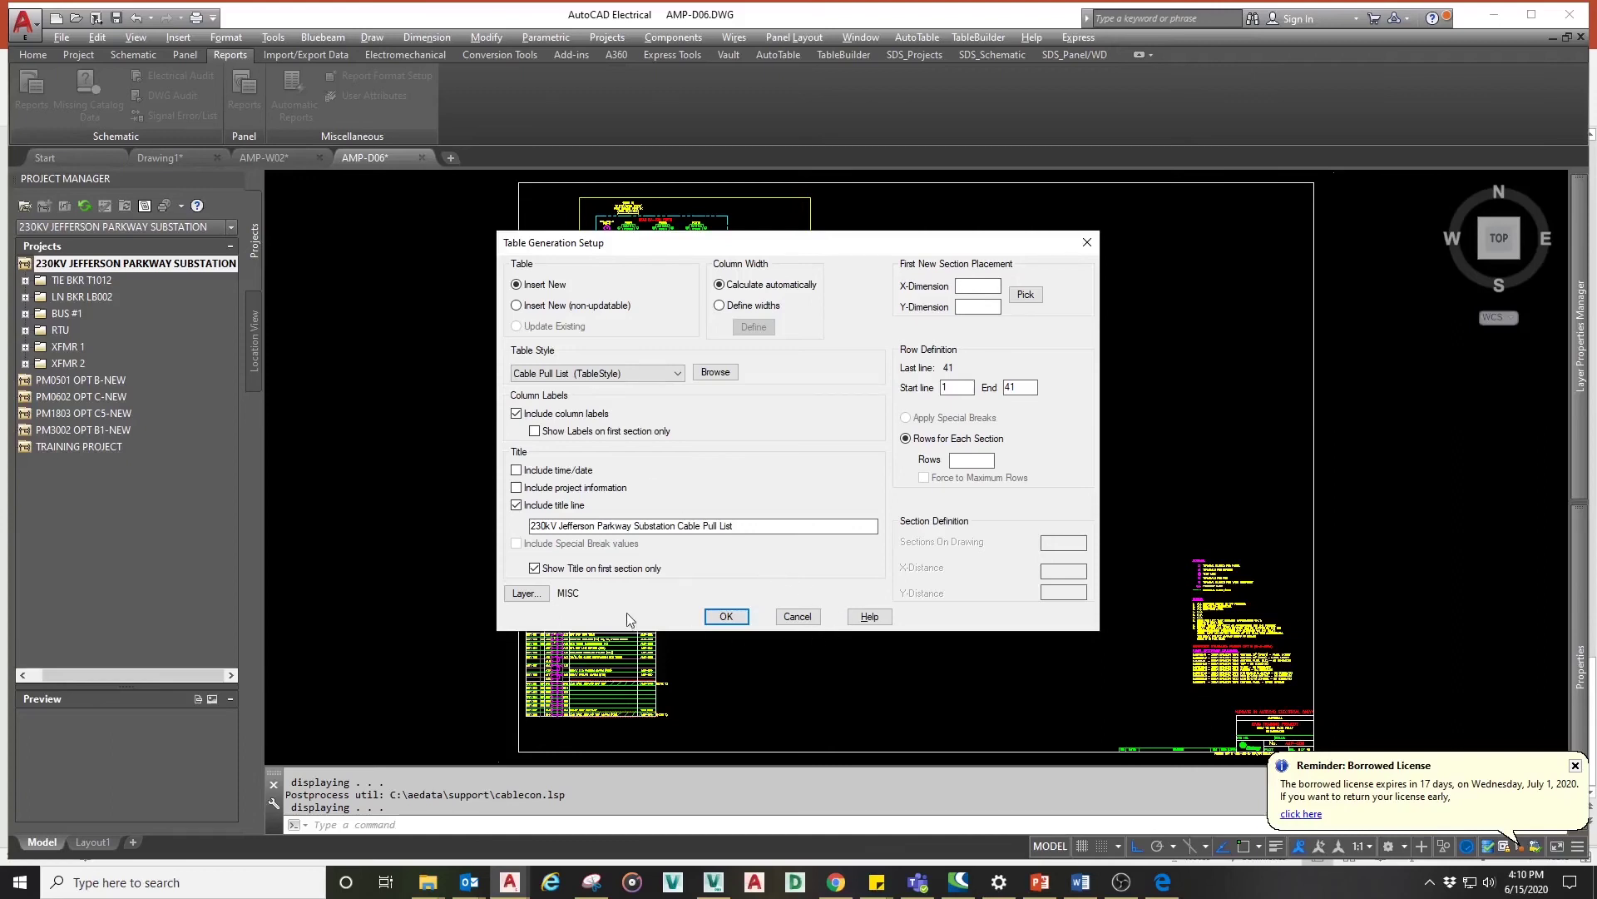
Step: Insert the cable table in the empty upper-right area of the drawing sheet and exit the report
click(737, 620)
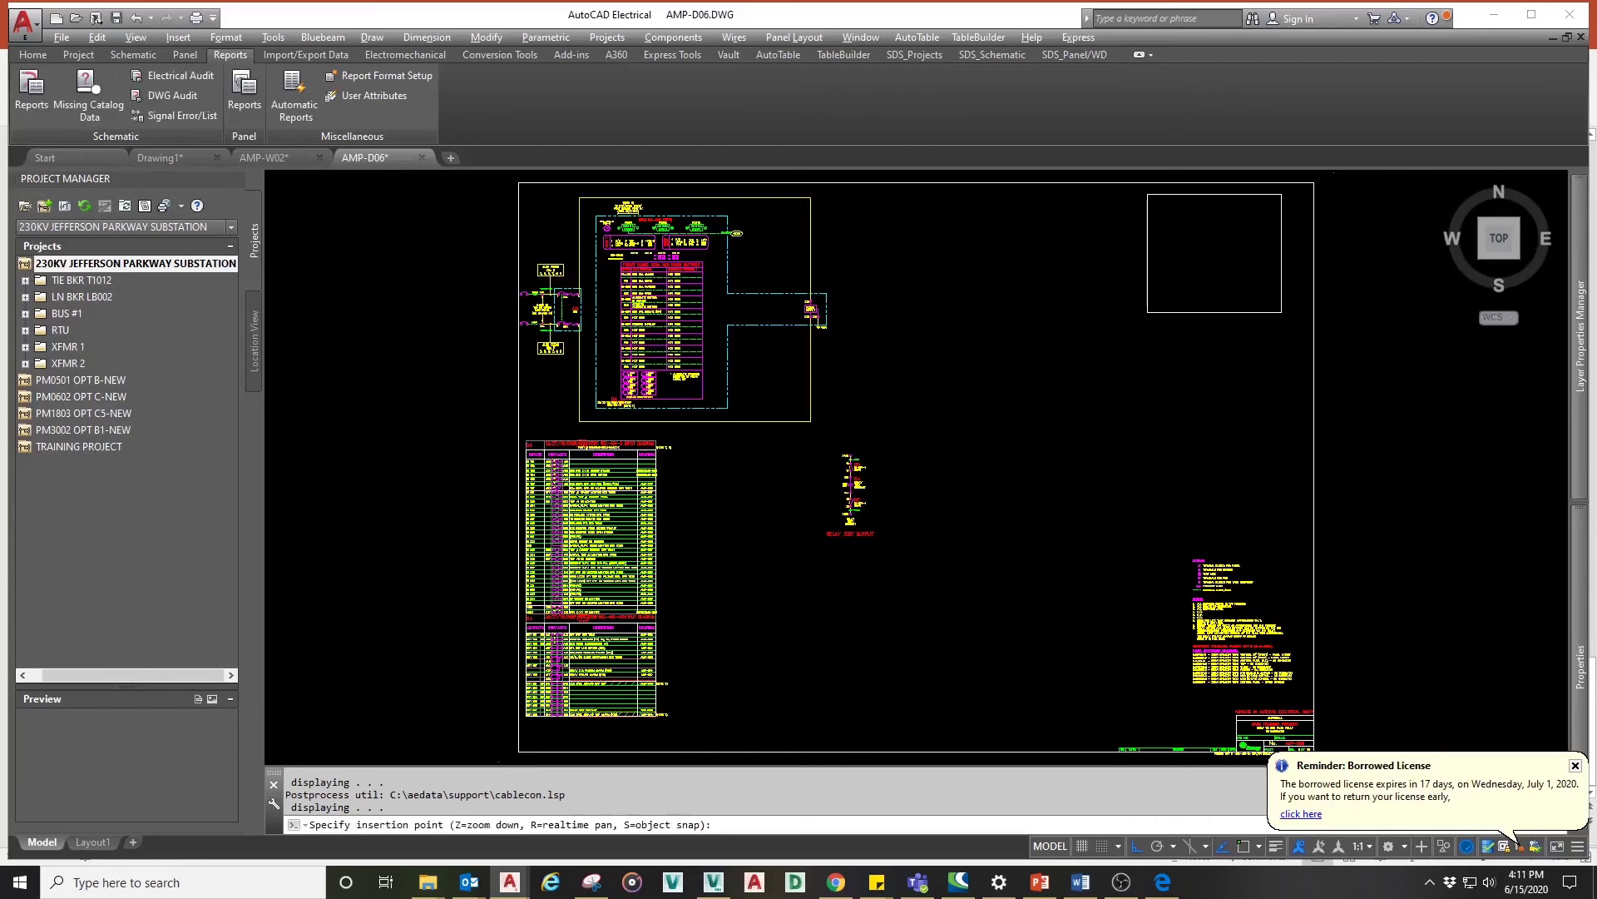
click(1147, 196)
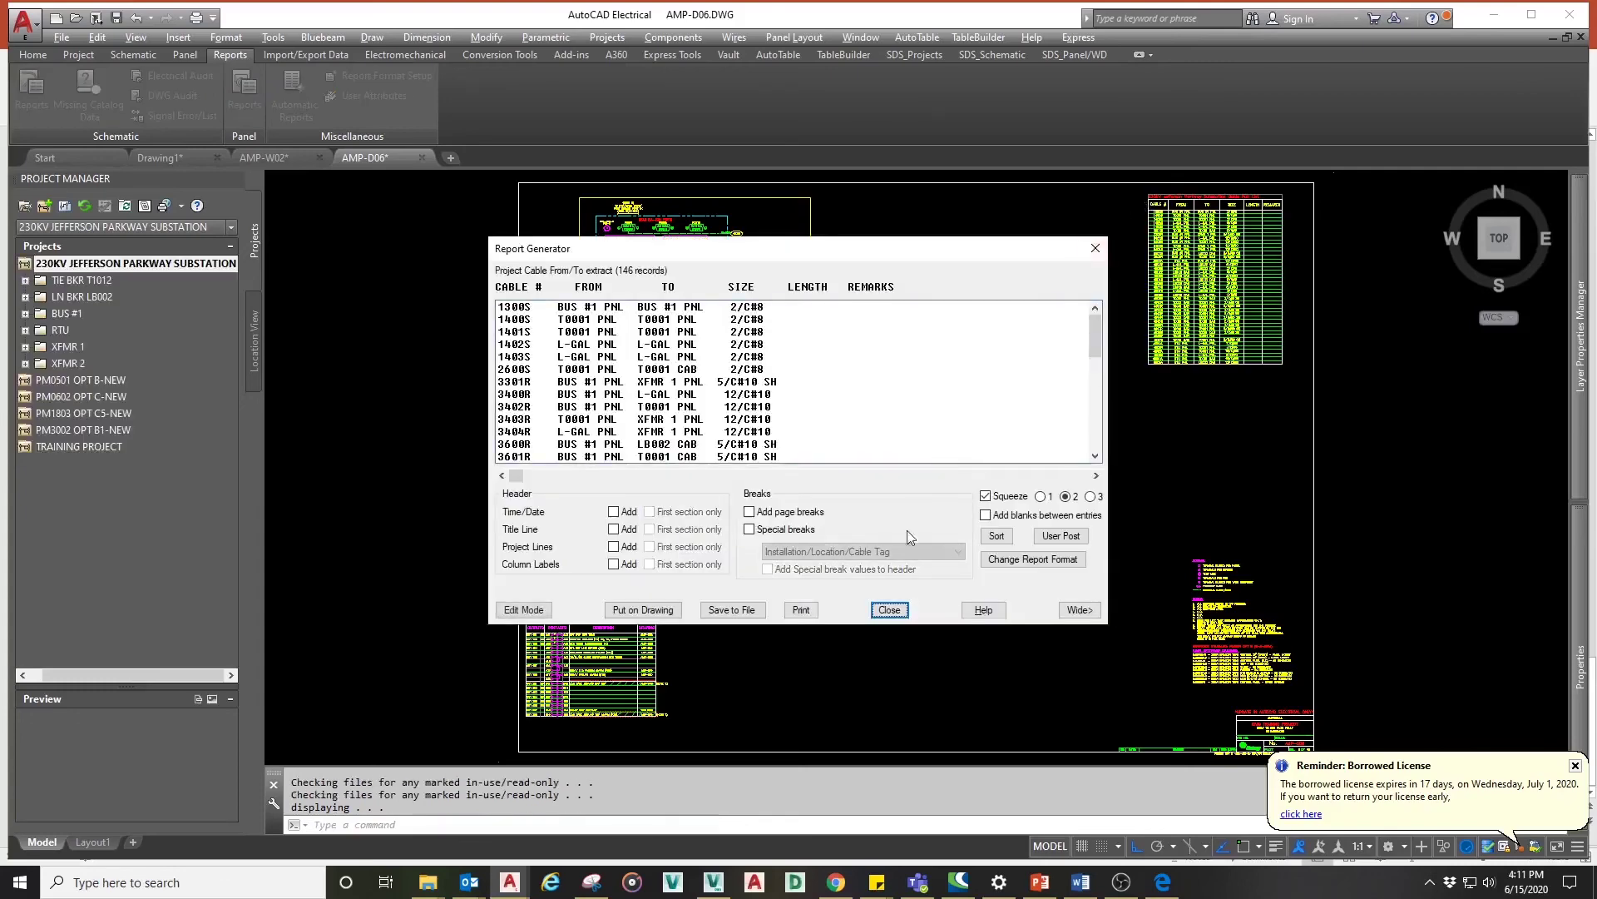
click(890, 611)
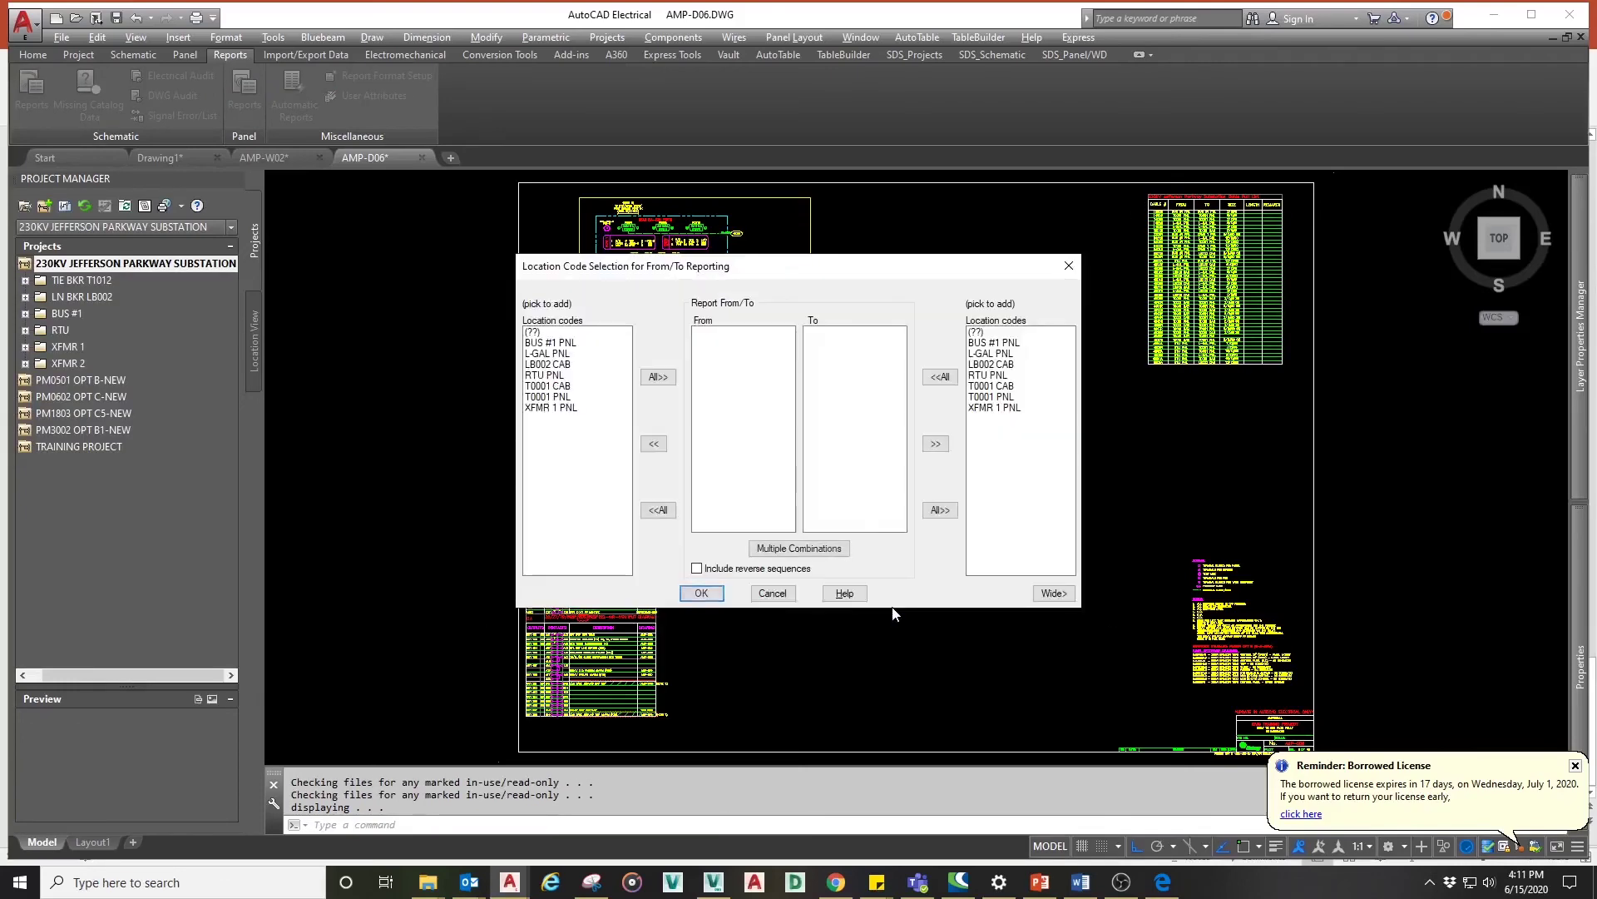
click(772, 593)
Step: Examine the inserted cable pull list's title, columns and rows, and its placement on the drawing sheet
scroll(1209, 287, up, 6)
scroll(1087, 261, down, 3)
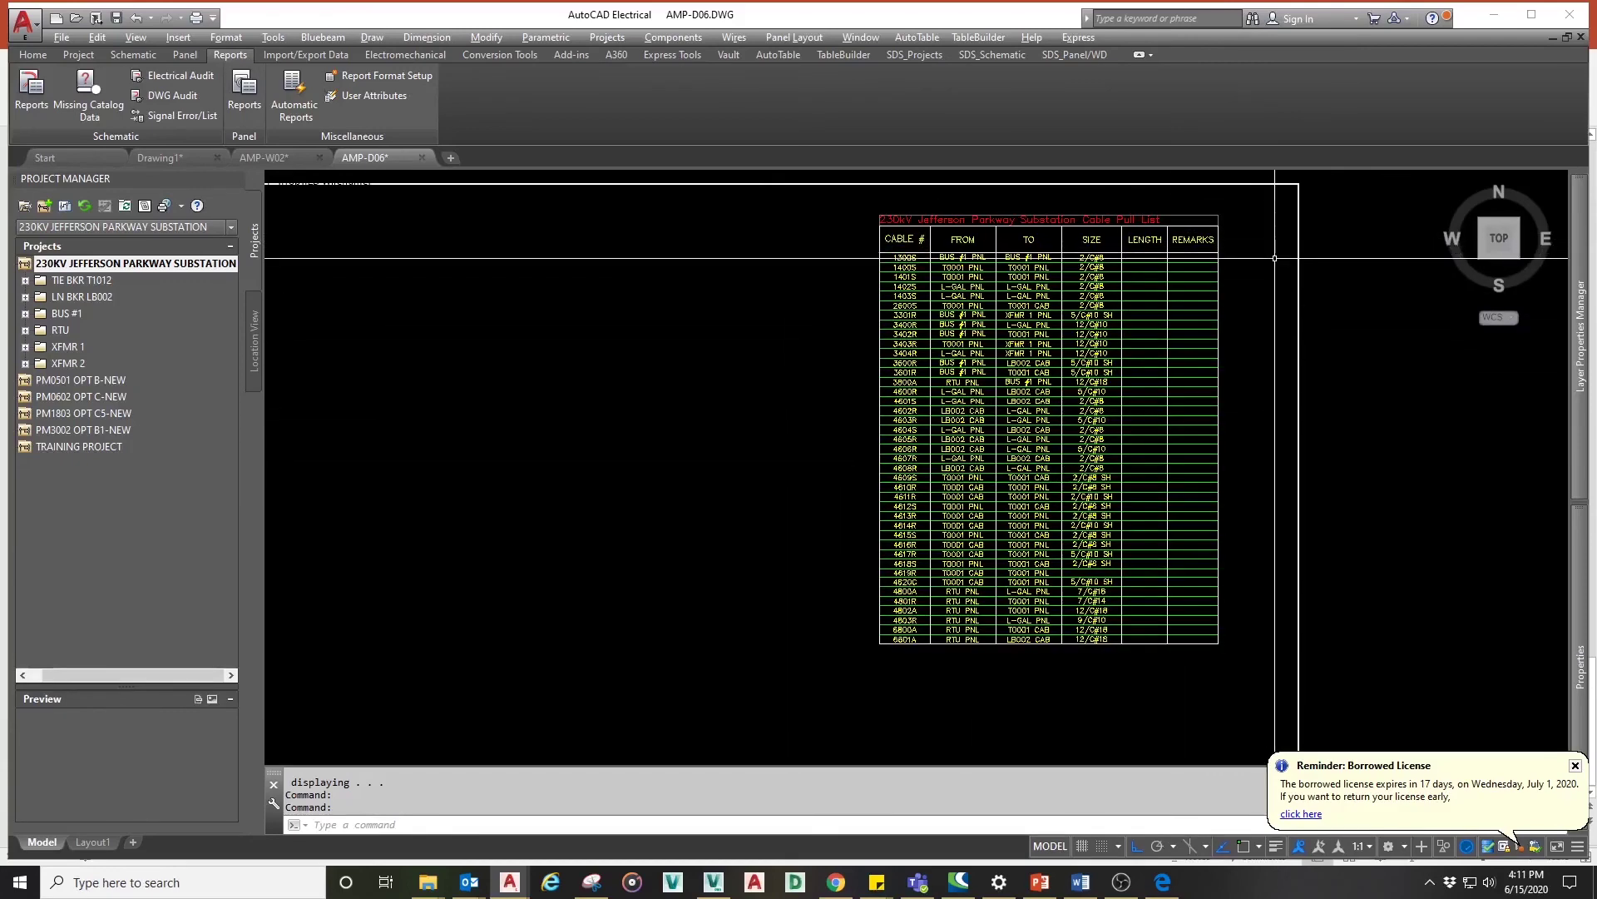
middle_drag(1256, 490, 1227, 424)
middle_drag(1214, 546, 1205, 603)
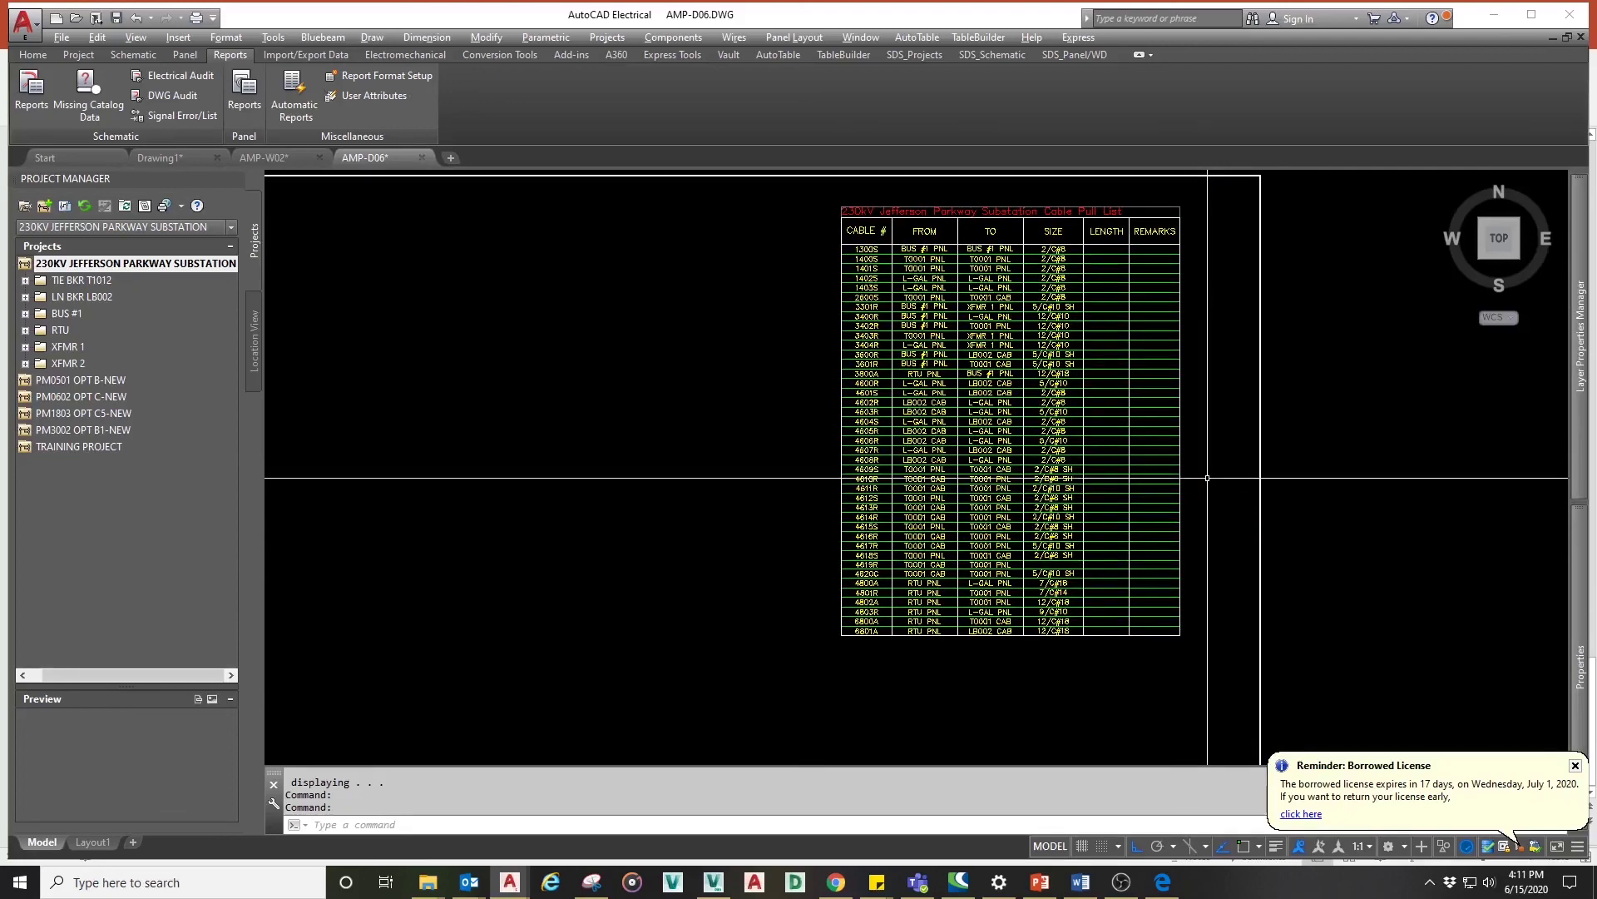
middle_drag(682, 460, 924, 441)
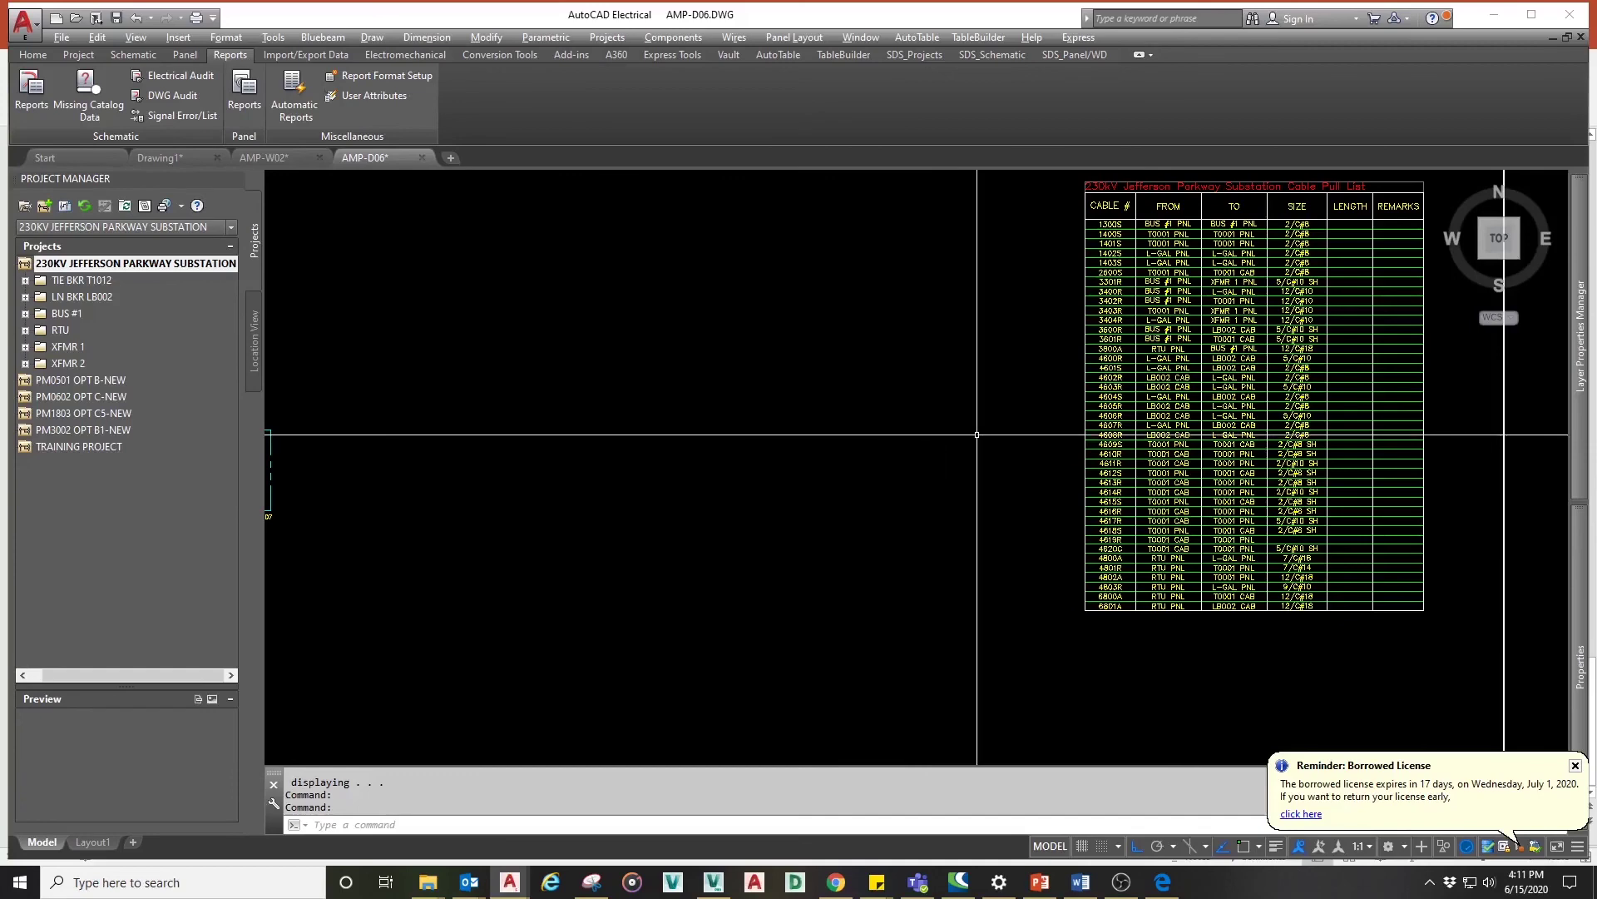
scroll(977, 434, down, 2)
middle_drag(889, 486, 1013, 420)
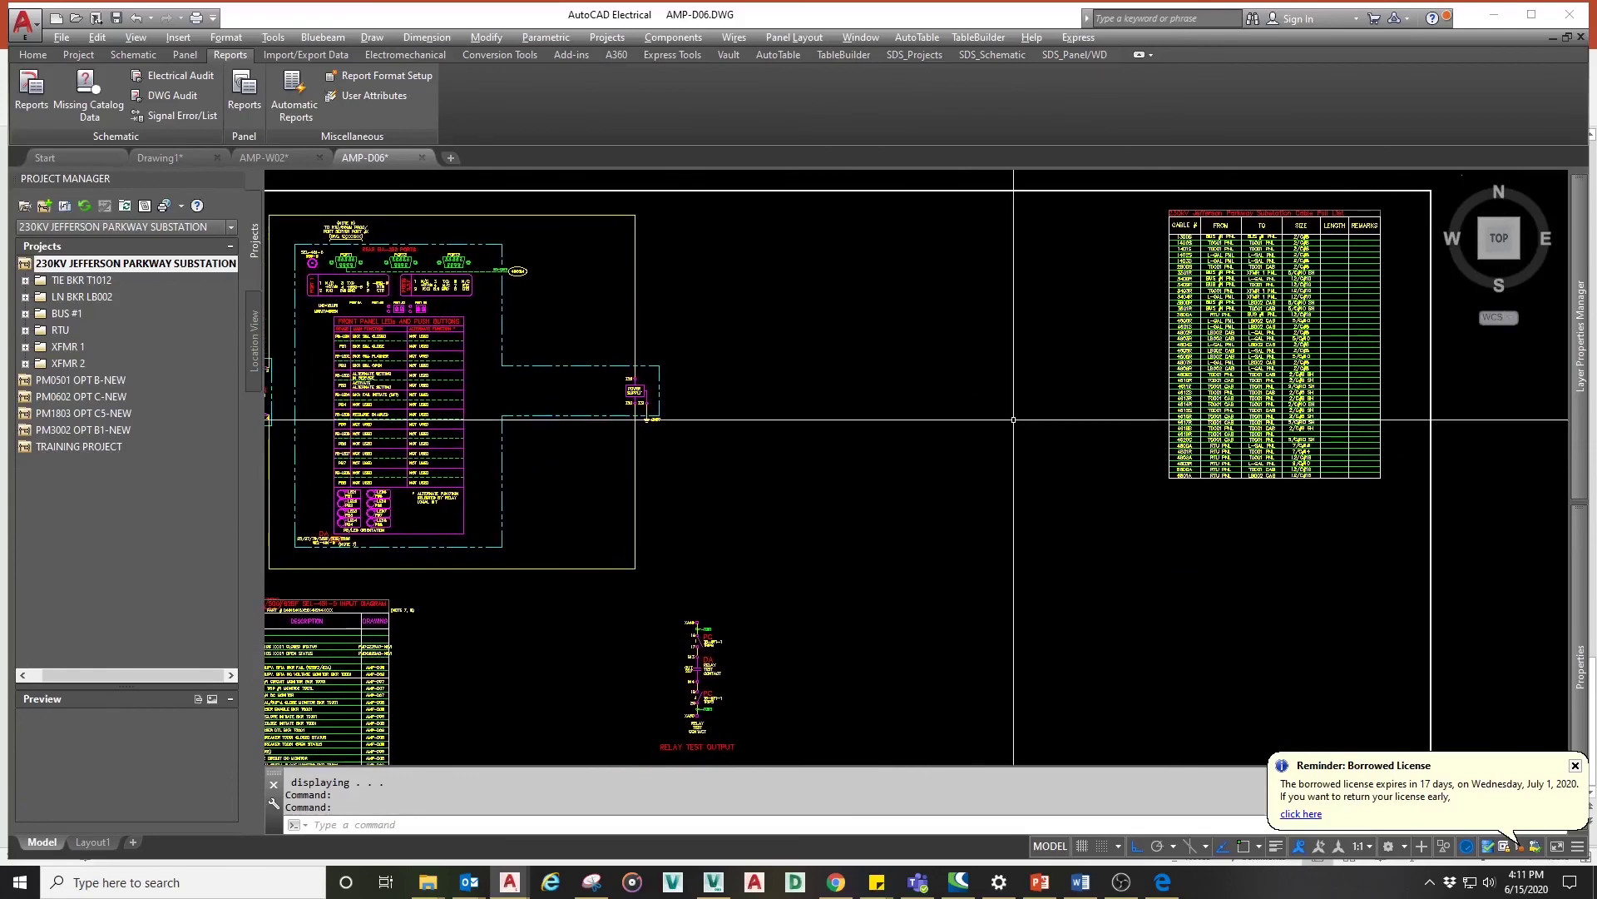